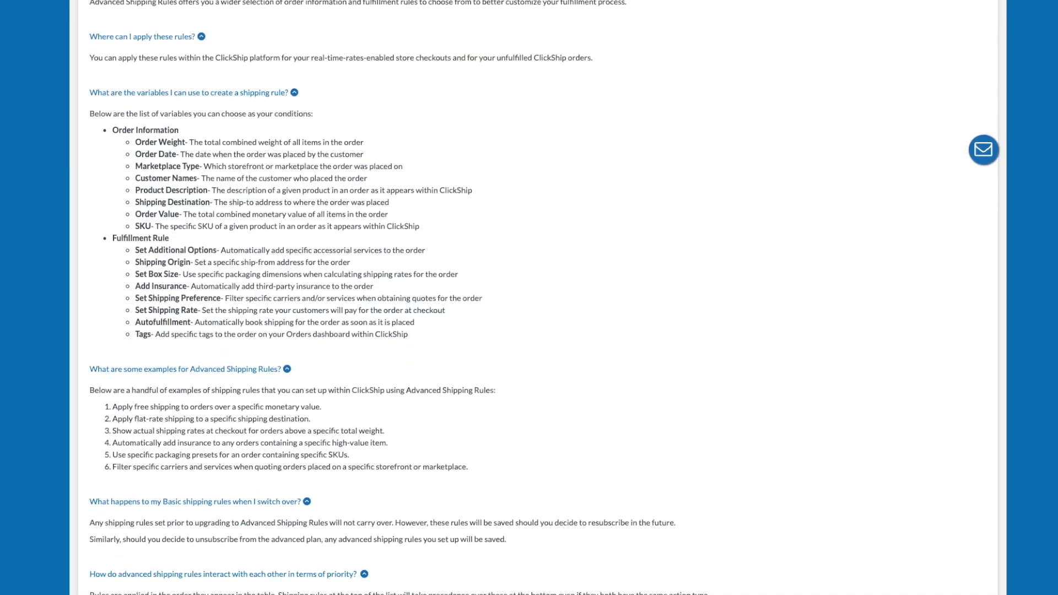
- Scroll through the Advanced Shipping Rules FAQ on rule priority, autofulfillment and And/Then conditions
{"action": "scroll", "coordinate": [538, 298], "scroll_direction": "down", "scroll_amount": 7}
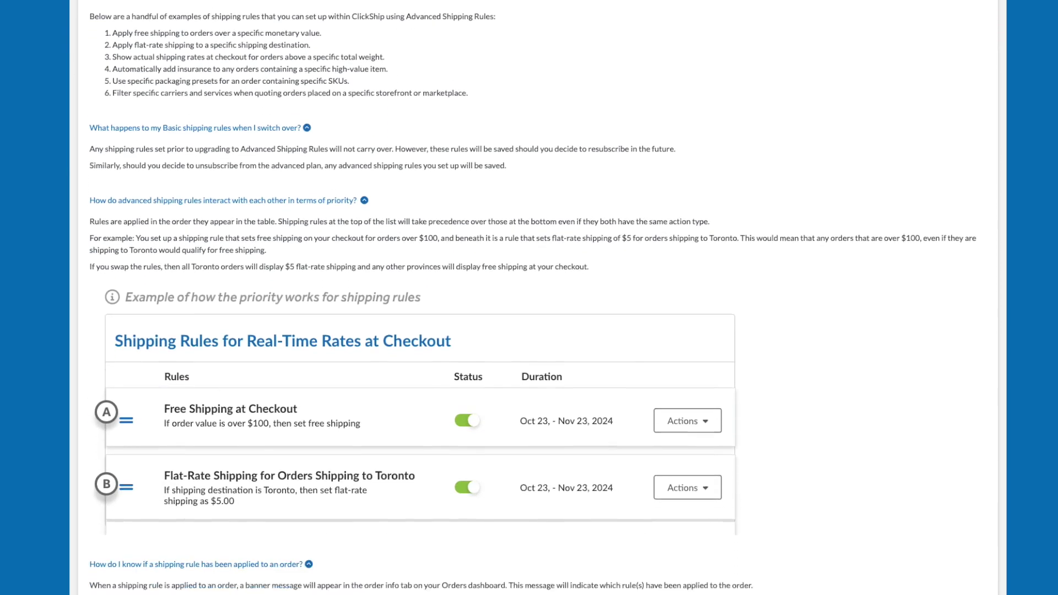
{"action": "scroll", "coordinate": [538, 298], "scroll_direction": "down", "scroll_amount": 7}
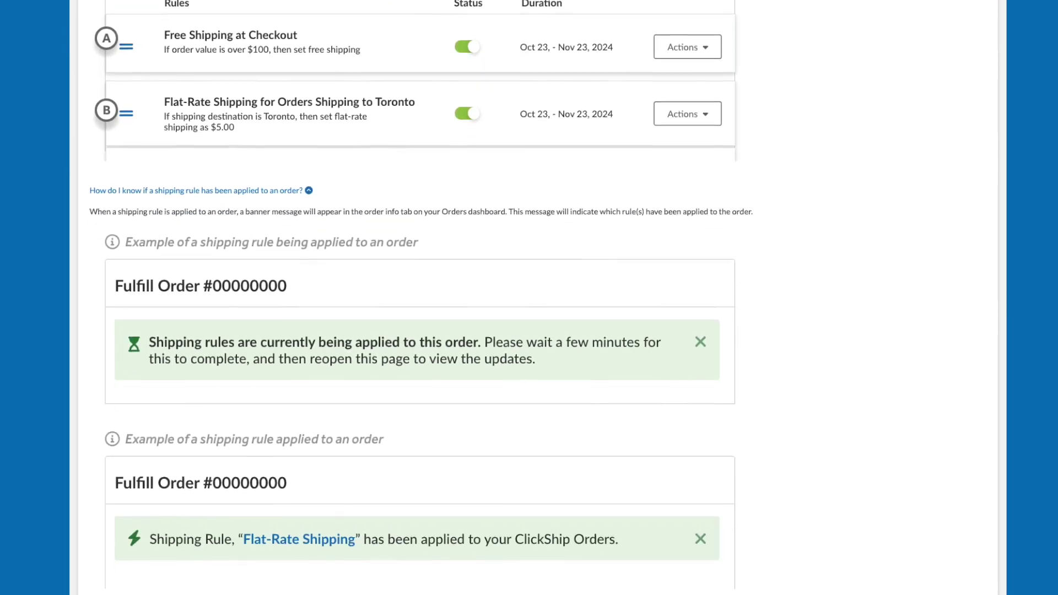
{"action": "scroll", "coordinate": [538, 298], "scroll_direction": "down", "scroll_amount": 7}
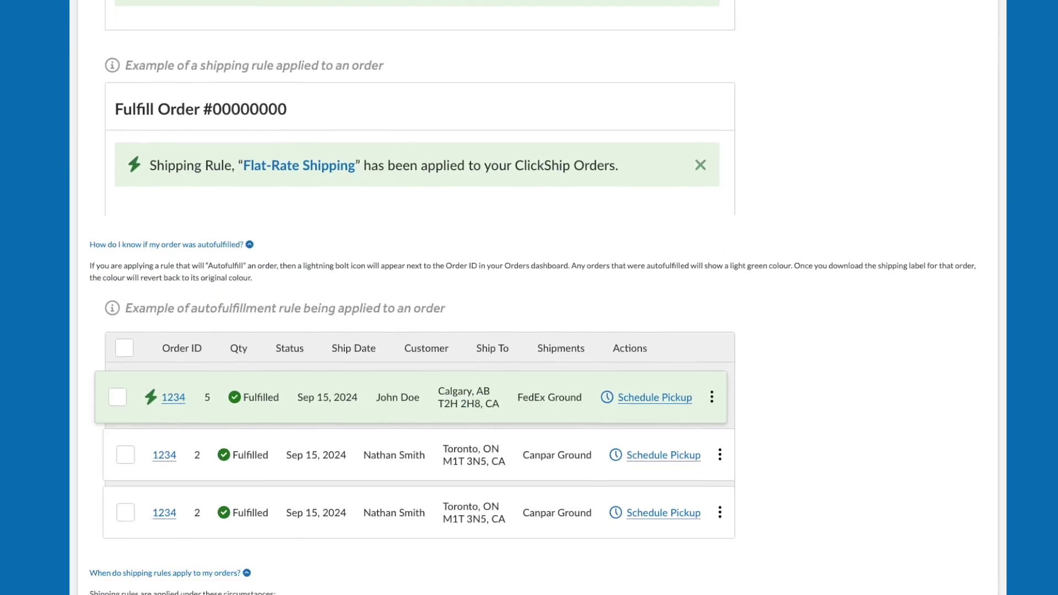
{"action": "scroll", "coordinate": [538, 298], "scroll_direction": "down", "scroll_amount": 7}
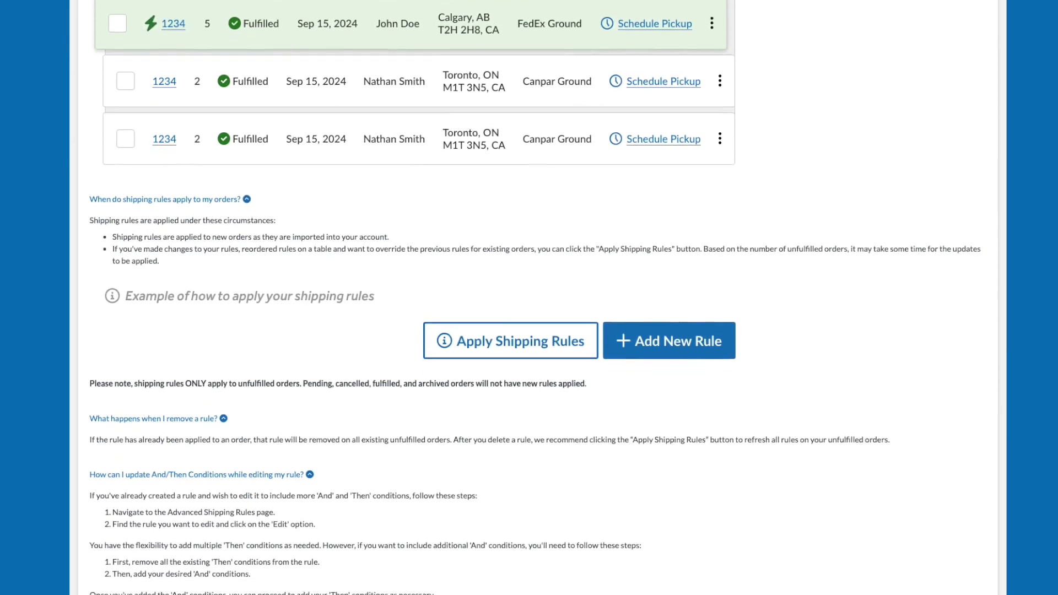
{"action": "scroll", "coordinate": [538, 297], "scroll_direction": "down", "scroll_amount": 7}
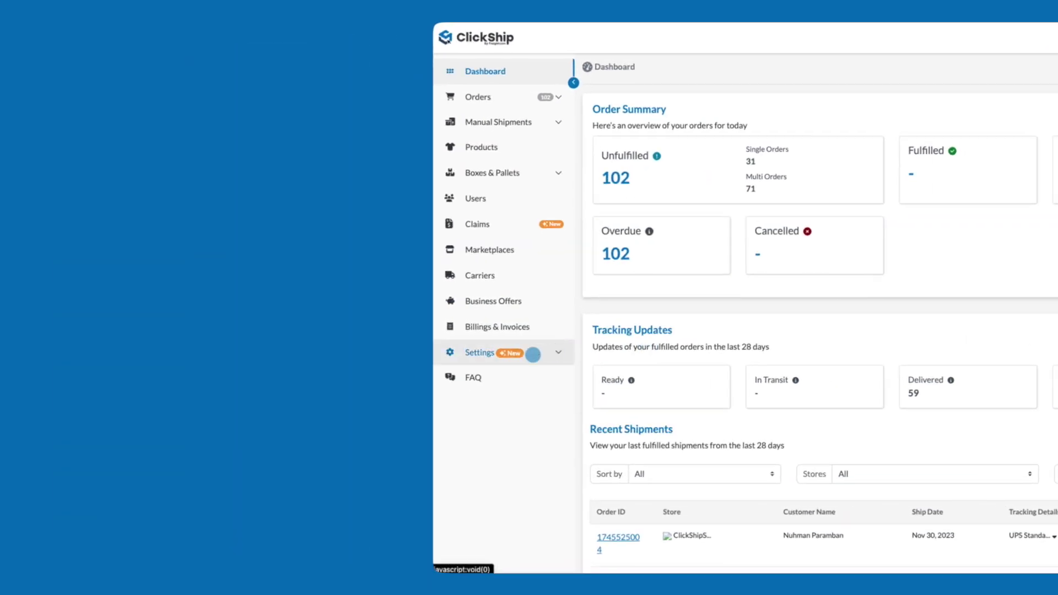
- Go to Settings to reach the Advanced Shipping Rules list
{"action": "left_click", "coordinate": [507, 353]}
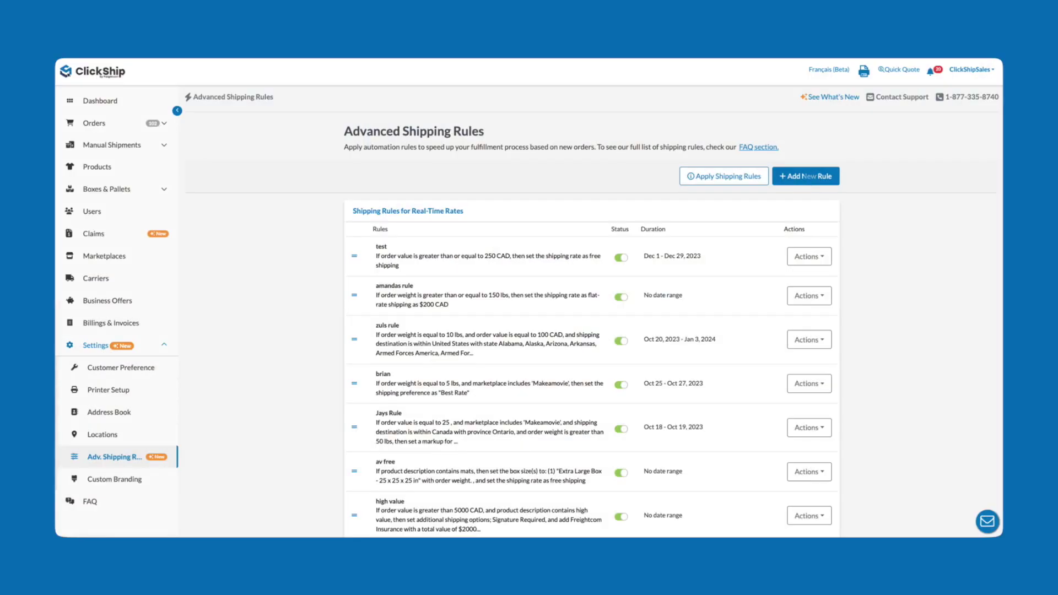
- Start a new Orders within ClickShip rule with a Product Description condition
{"action": "left_click", "coordinate": [808, 177]}
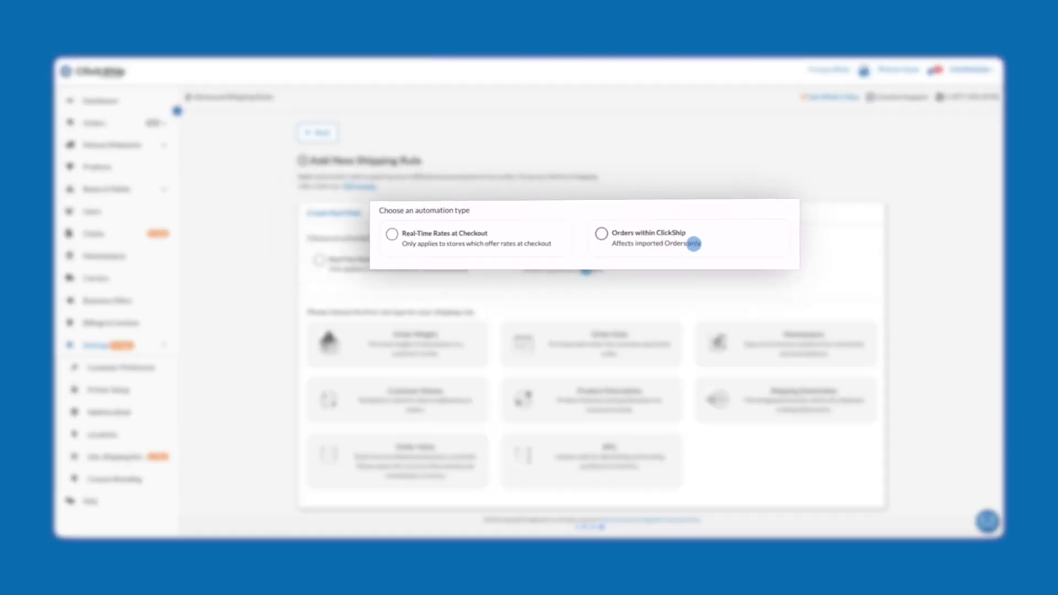
{"action": "left_click", "coordinate": [585, 269]}
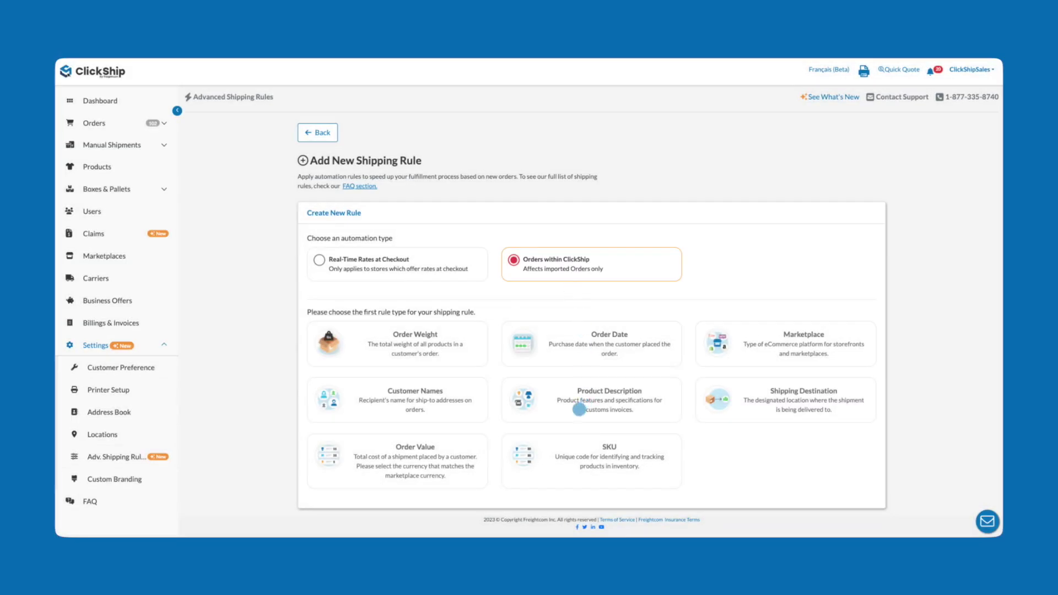
{"action": "left_click", "coordinate": [579, 409]}
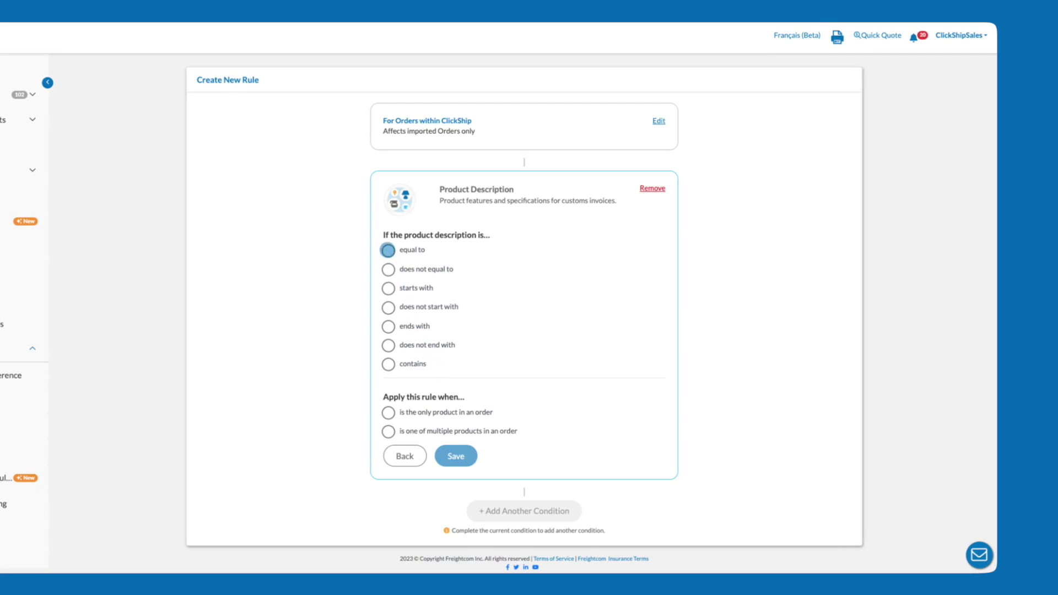
- Save the condition: product description equal to Glass, when it's the only product in an order
{"action": "left_click", "coordinate": [388, 251]}
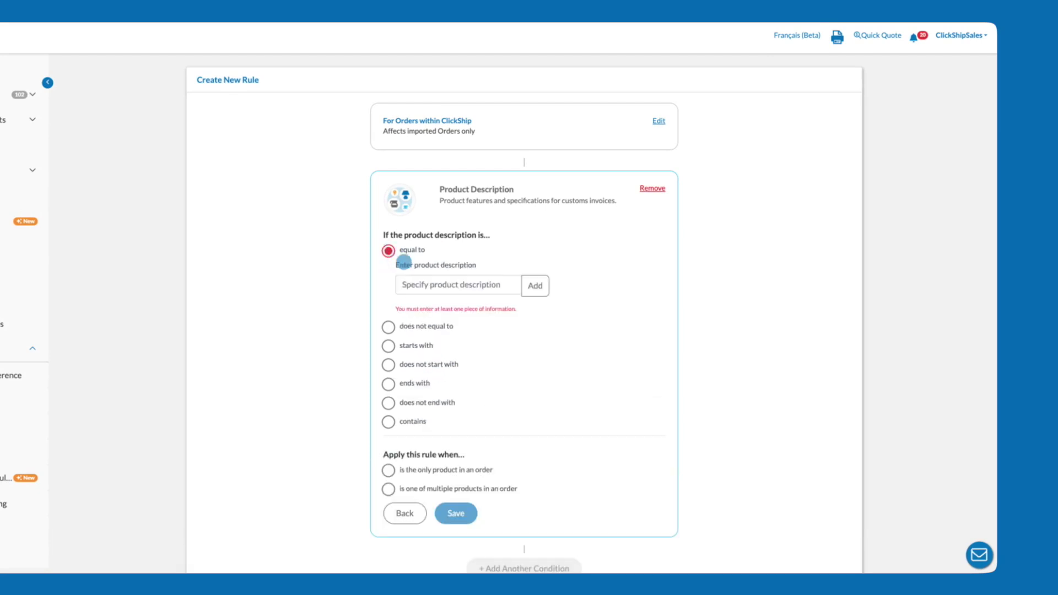
{"action": "left_click", "coordinate": [428, 286]}
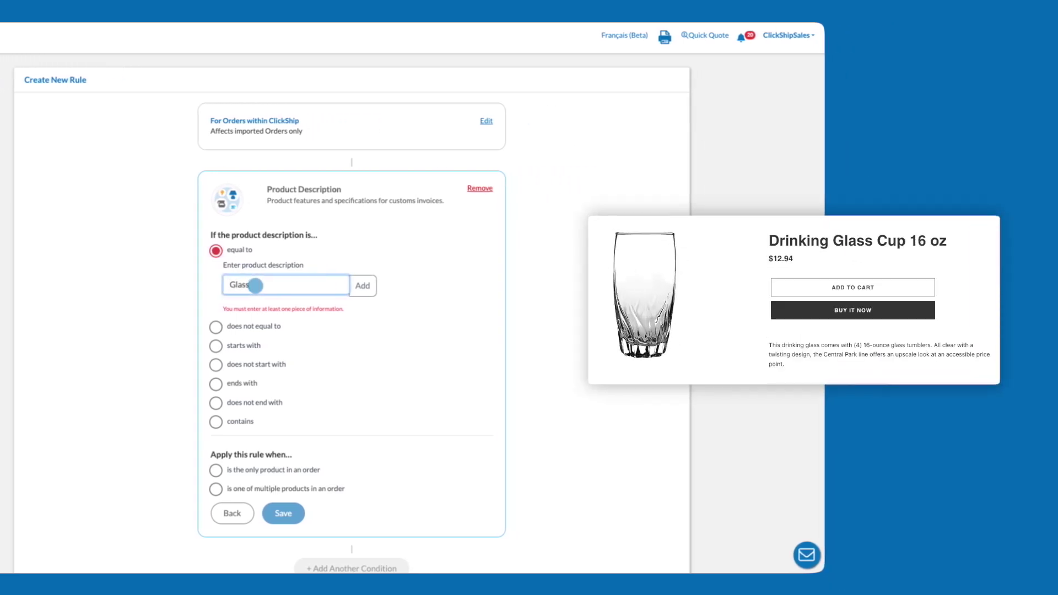
{"action": "left_click", "coordinate": [362, 285]}
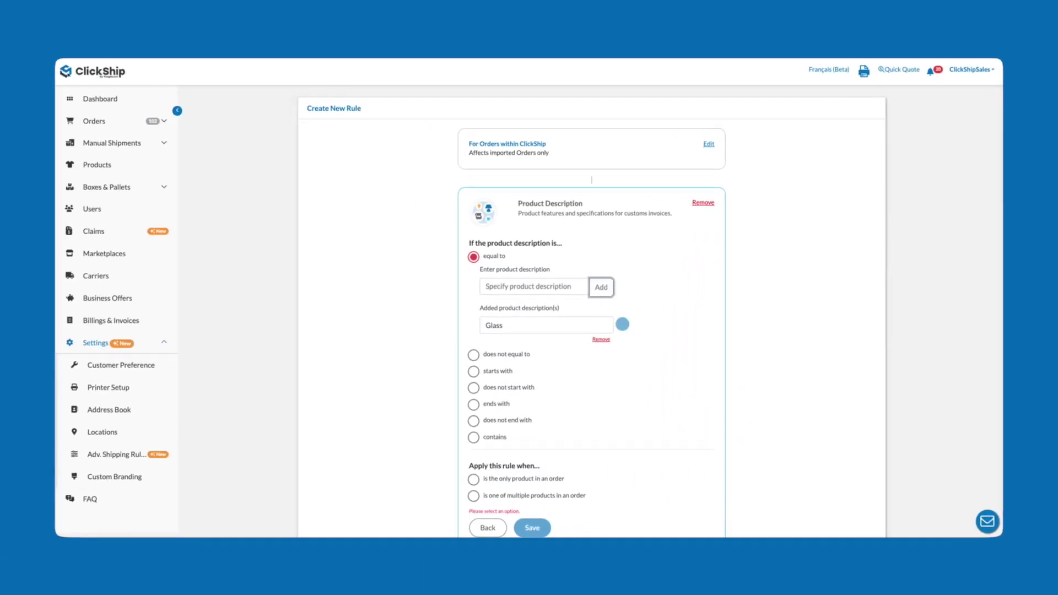
{"action": "scroll", "coordinate": [623, 325], "scroll_direction": "down", "scroll_amount": 1}
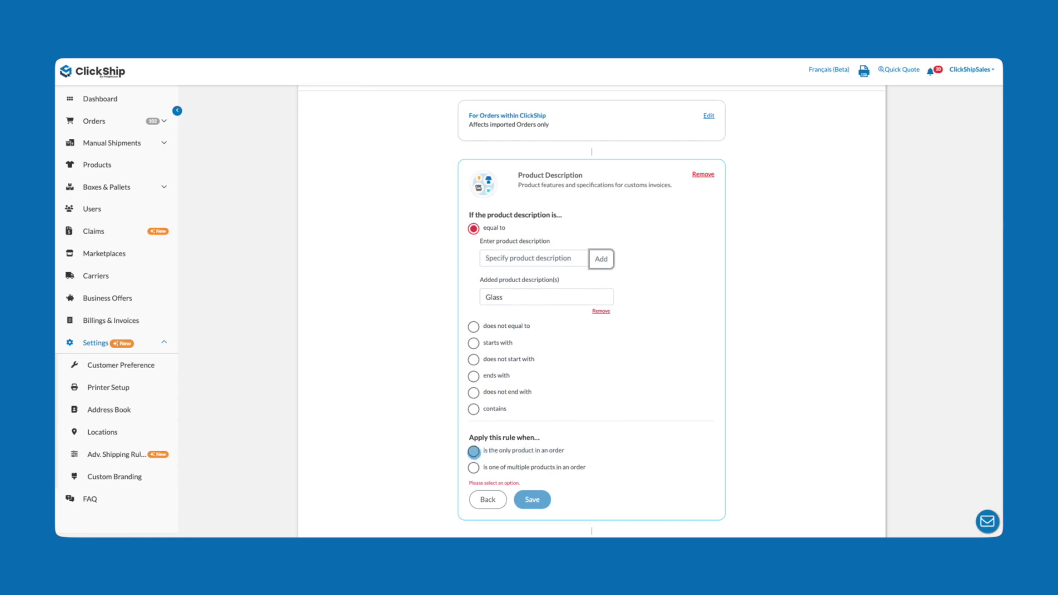
{"action": "left_click", "coordinate": [473, 452]}
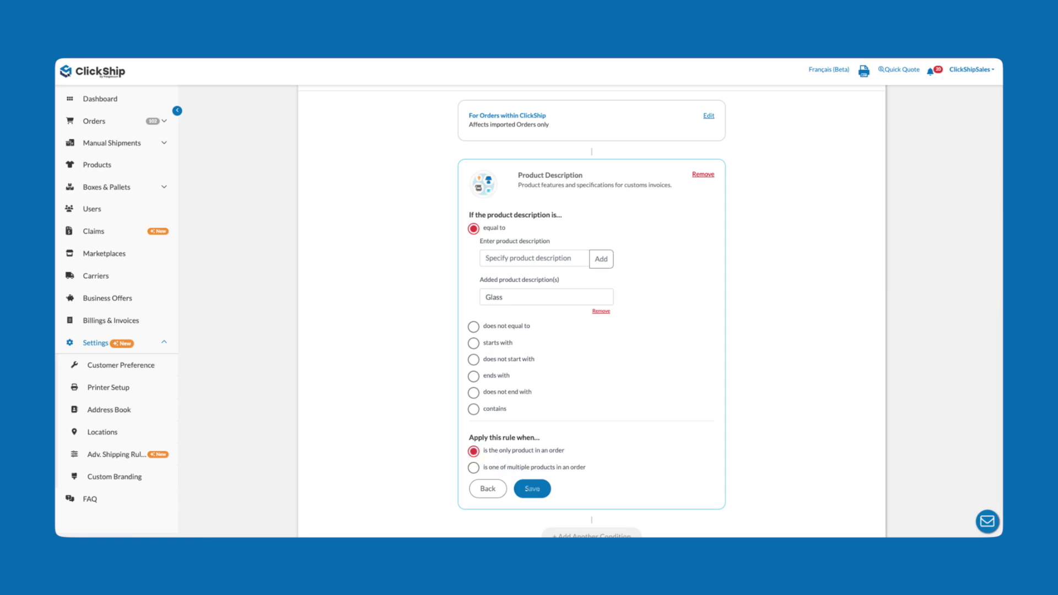
{"action": "left_click", "coordinate": [531, 489]}
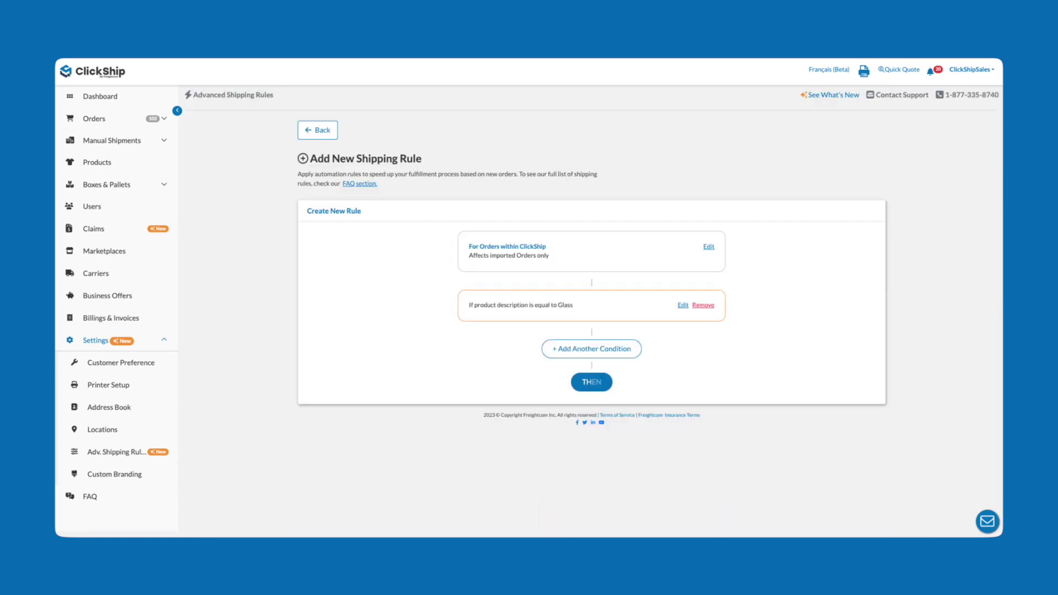
- Add a Carrier Insurance outcome worth $50 CAD, accepting the terms, and save it
{"action": "left_click", "coordinate": [591, 382]}
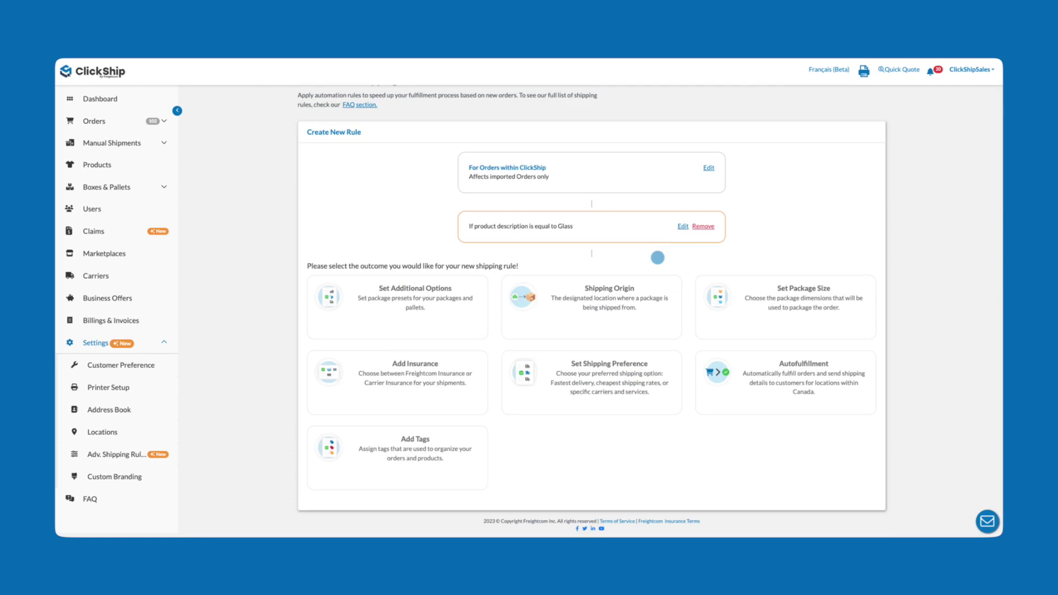
{"action": "left_click", "coordinate": [453, 385]}
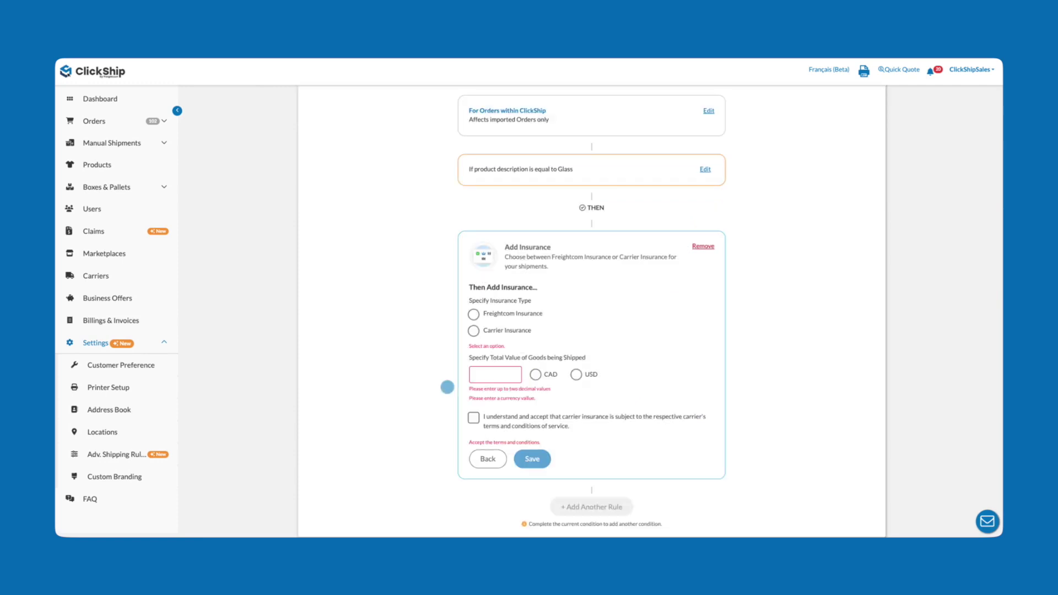
{"action": "left_click", "coordinate": [474, 331]}
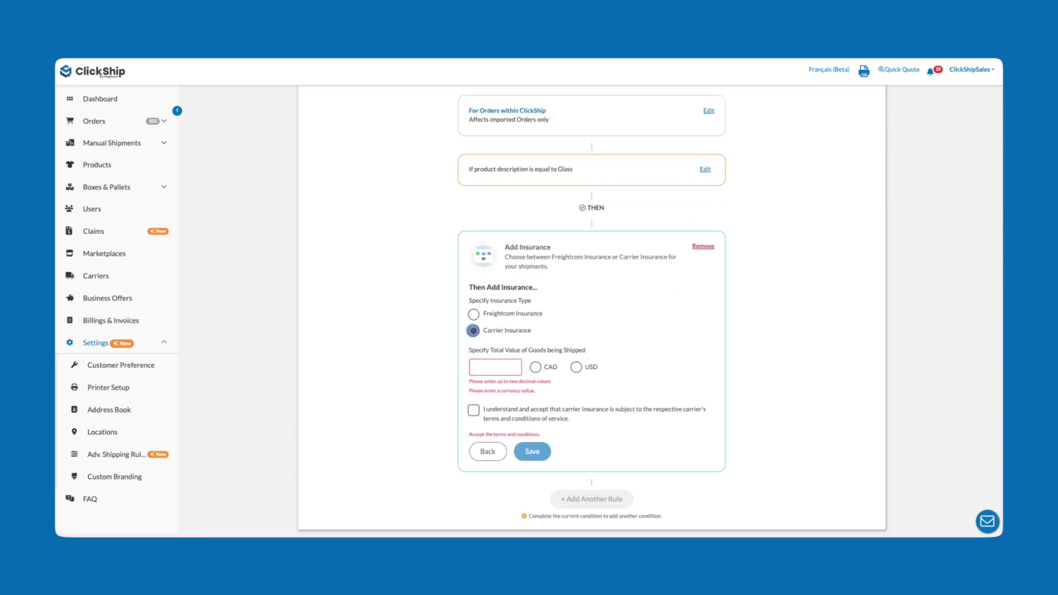
{"action": "type", "text": "50"}
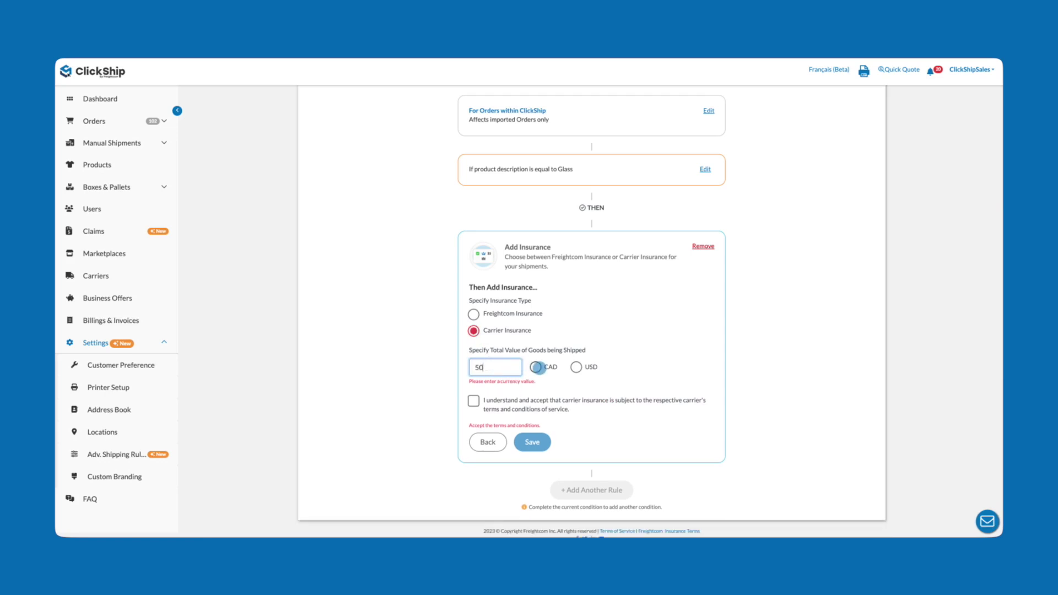
{"action": "left_click", "coordinate": [537, 367]}
{"action": "left_click", "coordinate": [474, 391]}
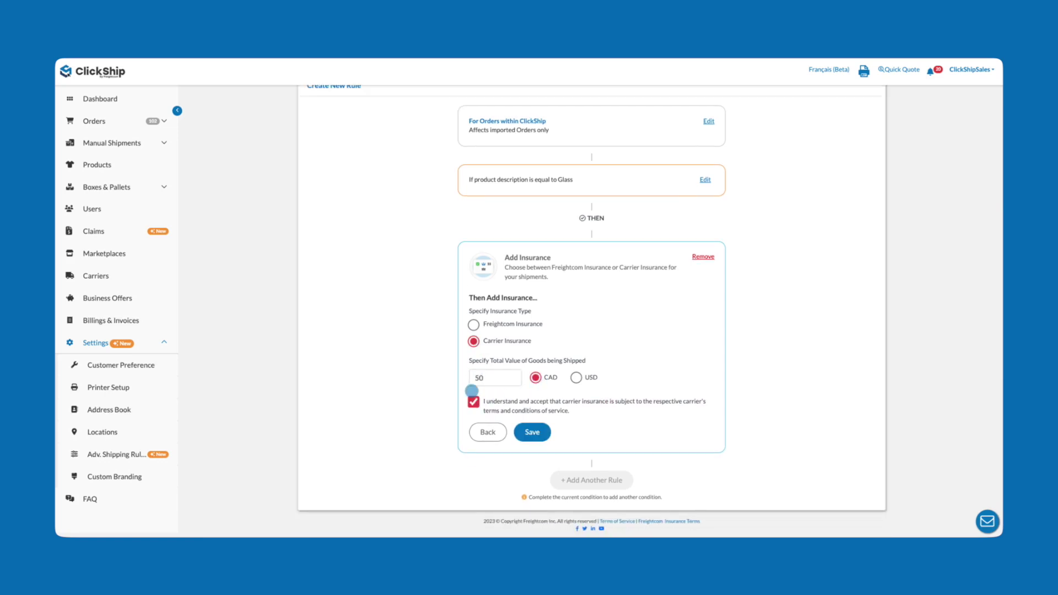
{"action": "left_click", "coordinate": [533, 432]}
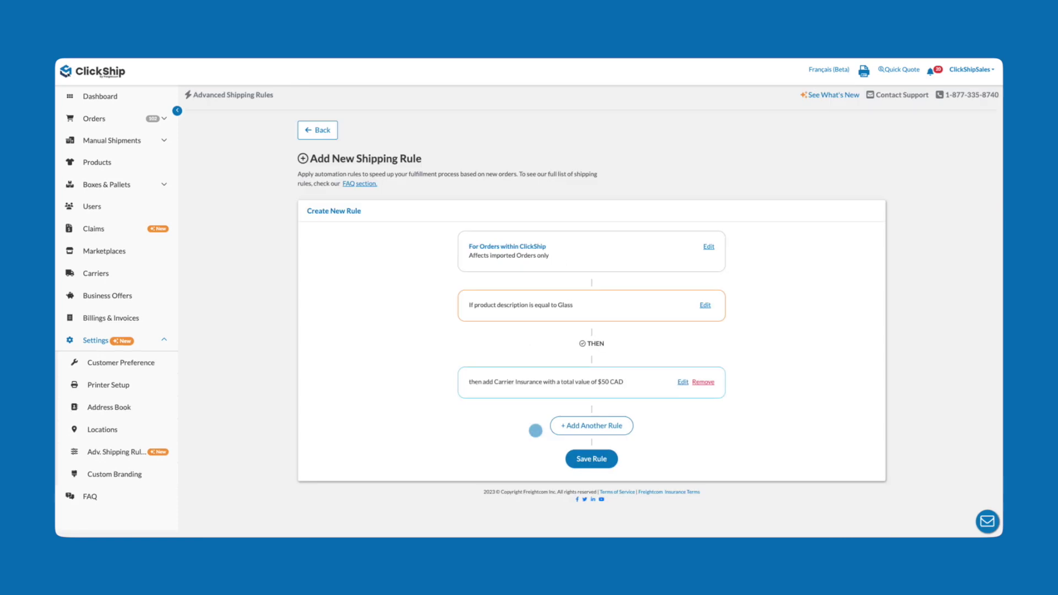
- Name the rule 'Insure Glass Products' in the save-rule dialog
{"action": "left_click", "coordinate": [592, 460]}
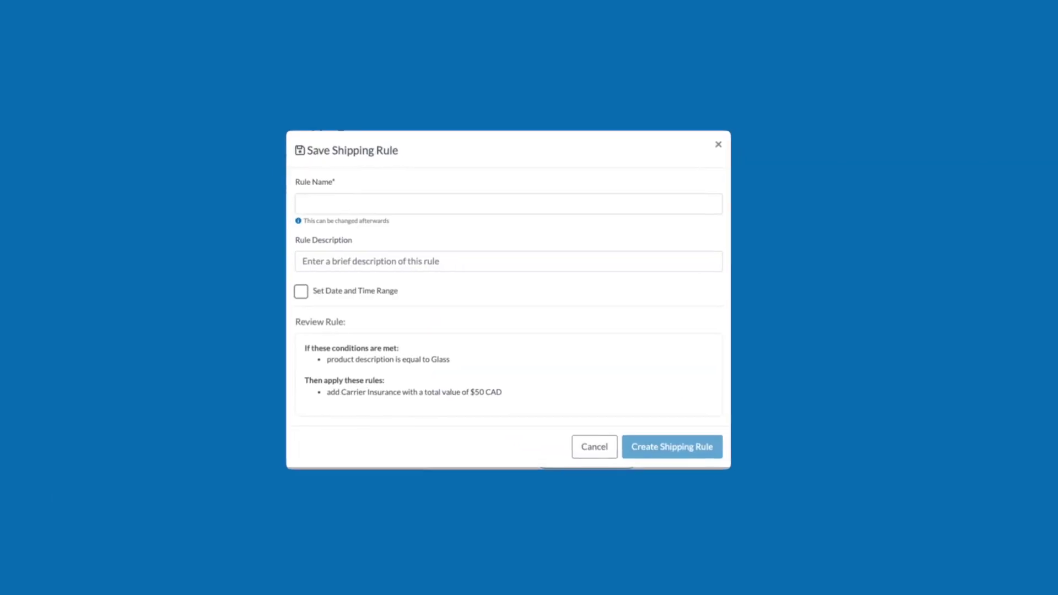
{"action": "left_click", "coordinate": [372, 204]}
{"action": "type", "text": "Insure Glass Products"}
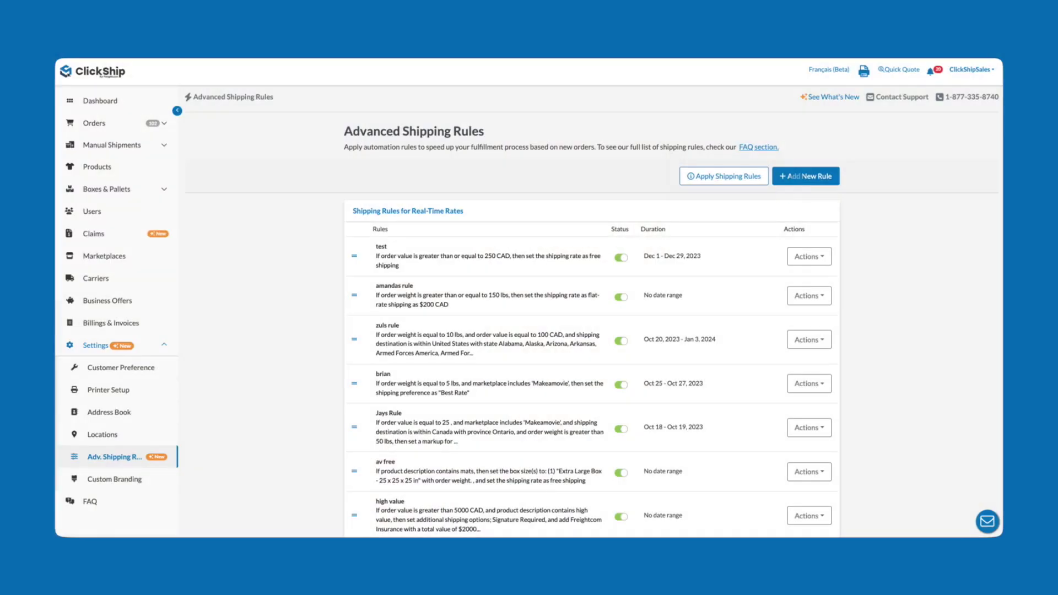
- Start a Real-Time Rates at Checkout rule with a saved 'marketplace includes Makeamovie Shopify' condition
{"action": "left_click", "coordinate": [793, 176]}
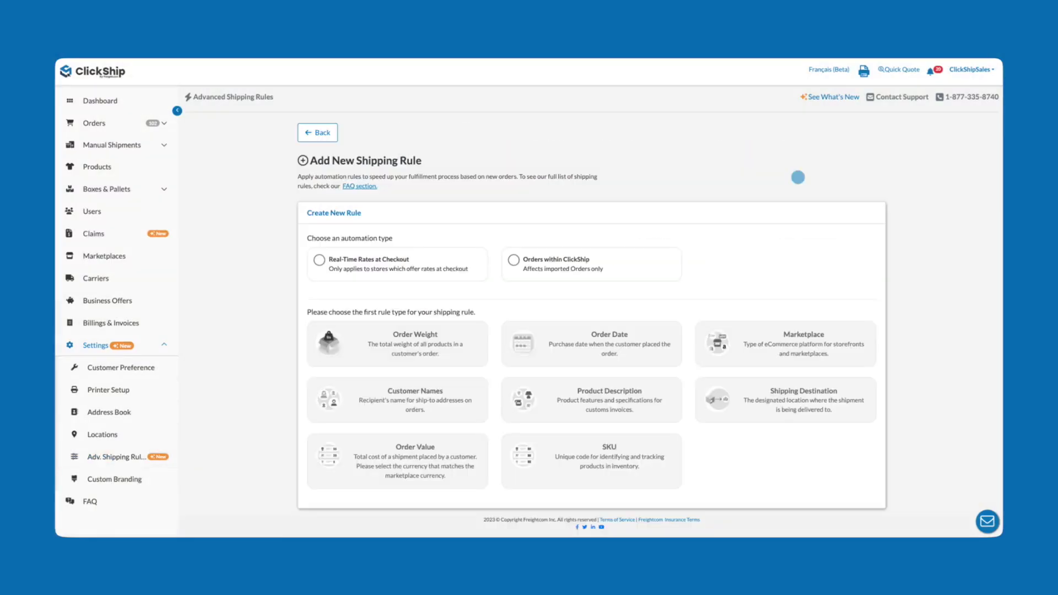
{"action": "left_click", "coordinate": [446, 266]}
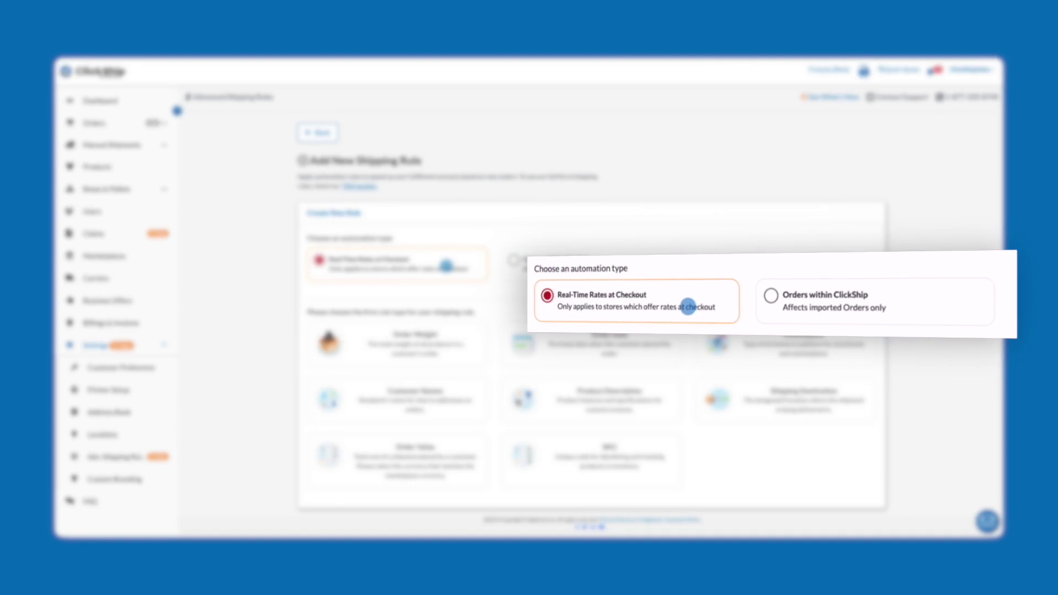
{"action": "left_click", "coordinate": [744, 342]}
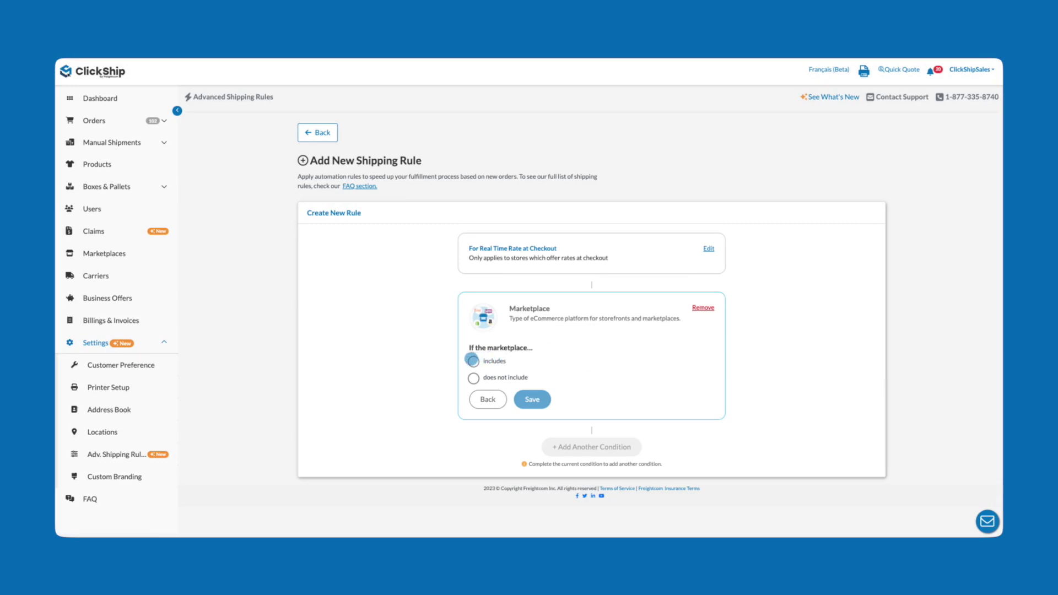
{"action": "left_click", "coordinate": [472, 361]}
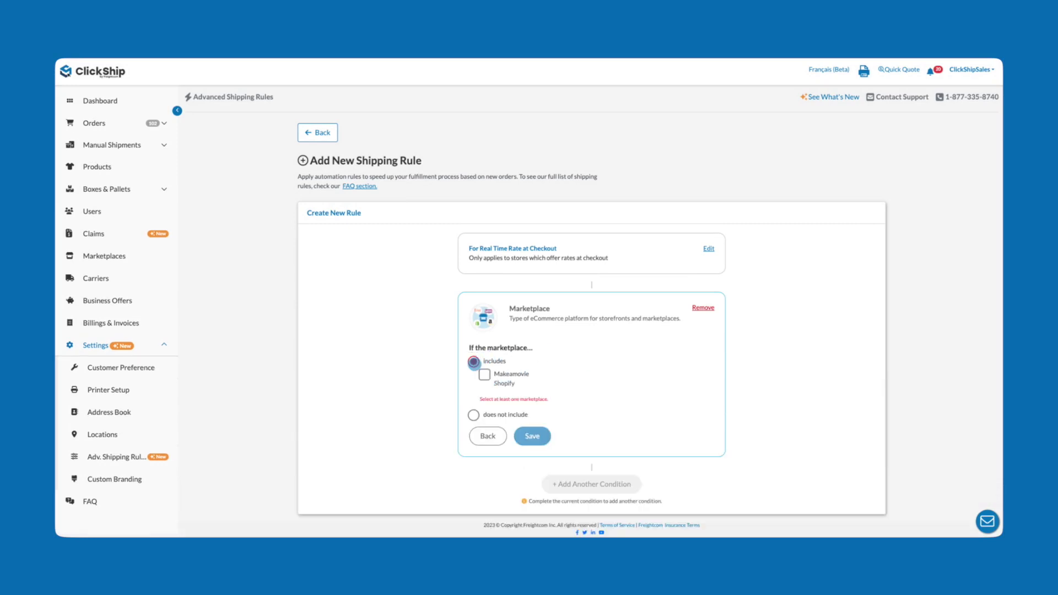
{"action": "left_click", "coordinate": [485, 375]}
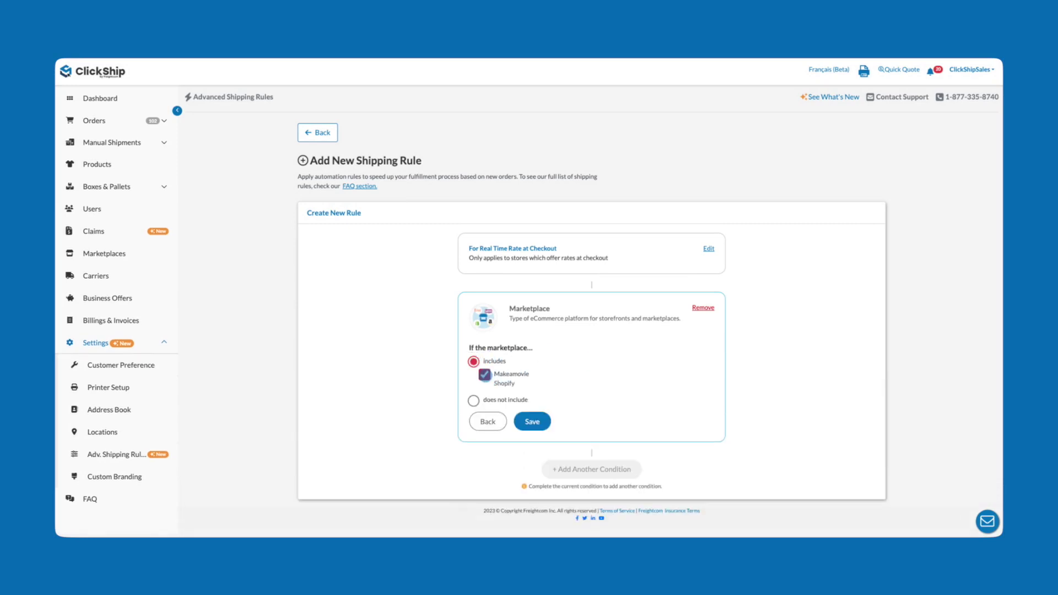
{"action": "left_click", "coordinate": [532, 422]}
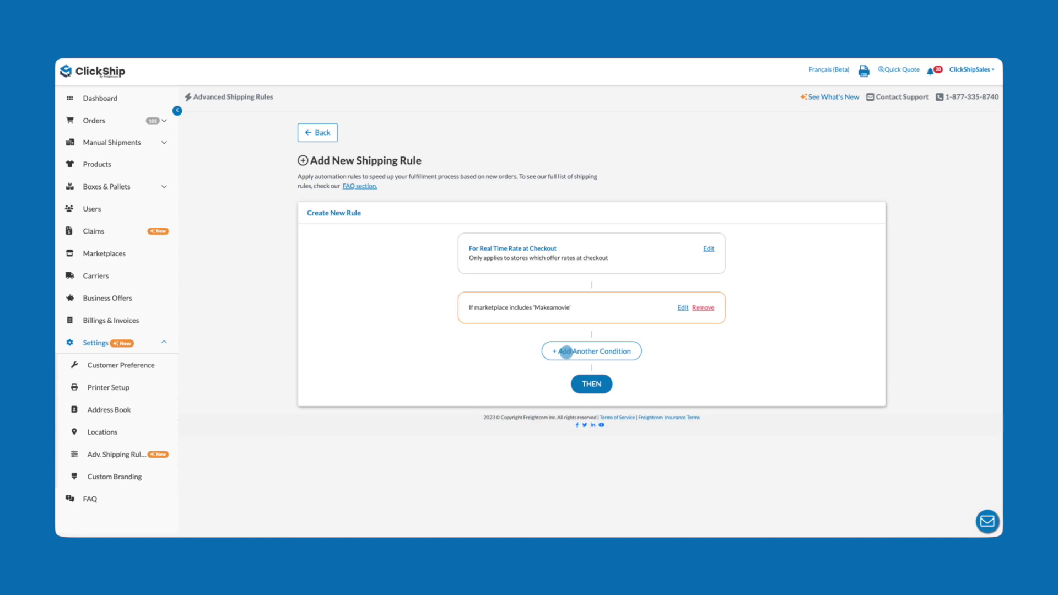
- Add an Order Value condition of greater than or equals to 75 CAD
{"action": "left_click", "coordinate": [566, 351]}
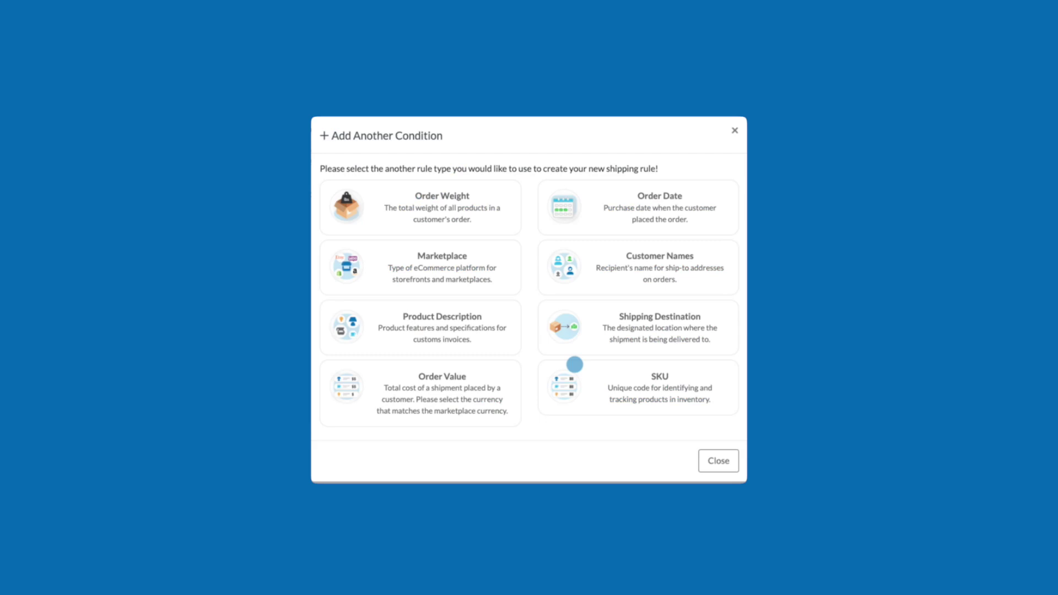
{"action": "left_click", "coordinate": [496, 399]}
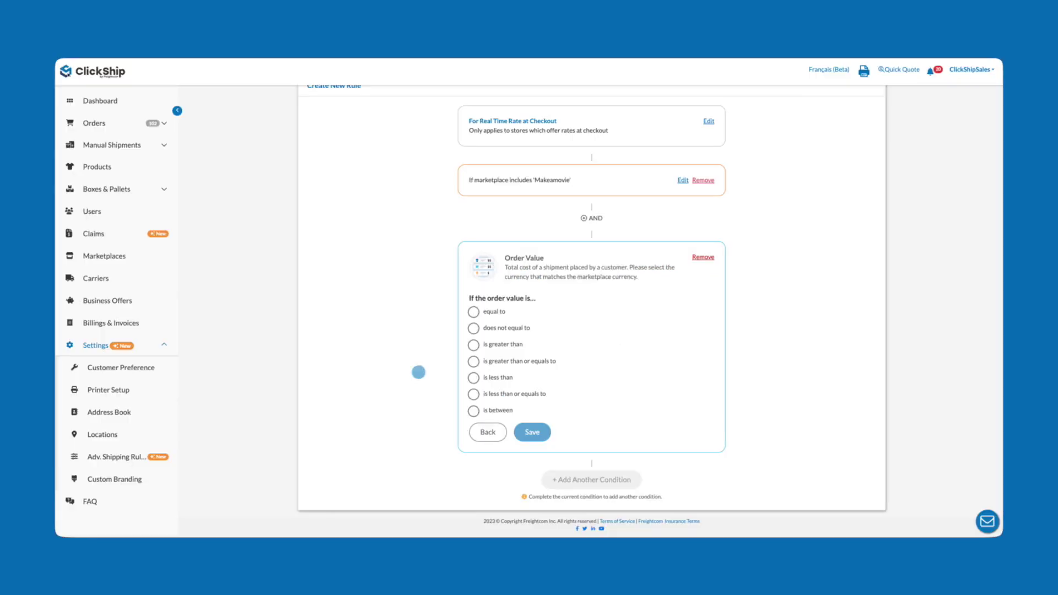
{"action": "left_click", "coordinate": [473, 362]}
{"action": "left_click", "coordinate": [501, 381]}
{"action": "type", "text": "7"}
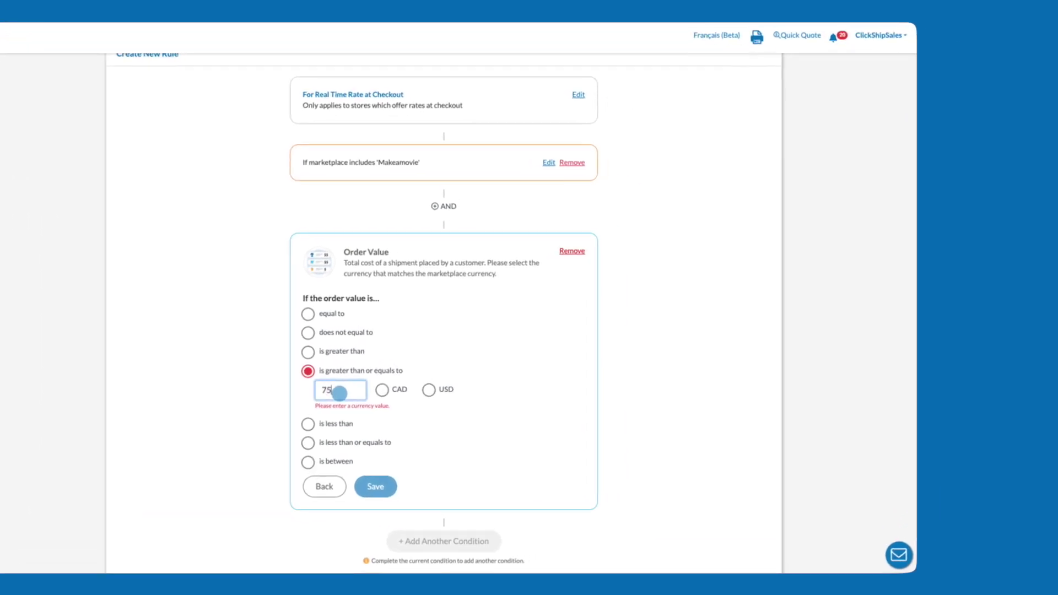
{"action": "type", "text": "5"}
{"action": "left_click", "coordinate": [382, 390]}
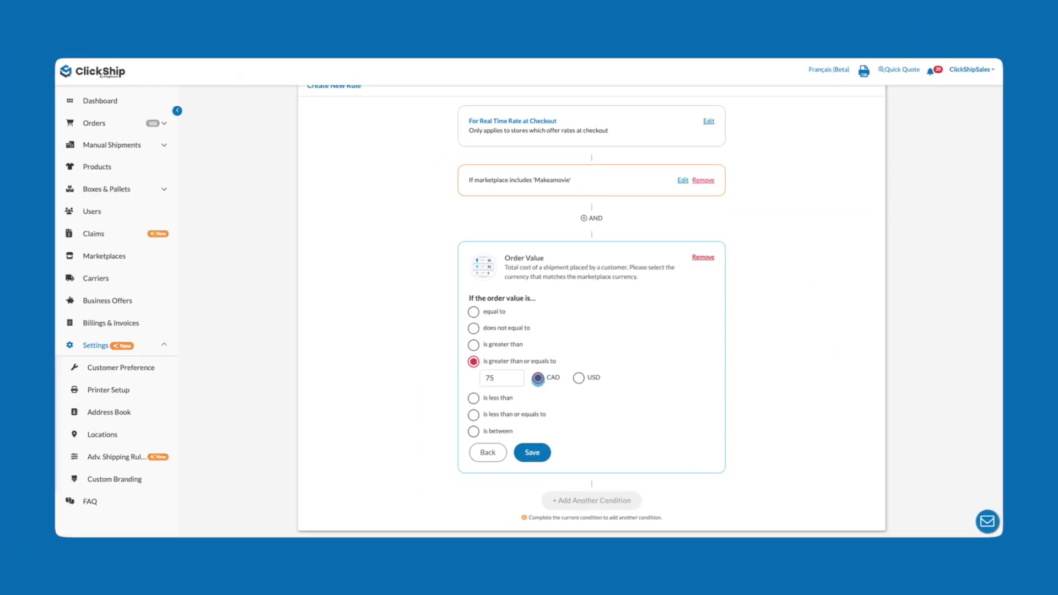
- Save the order value condition and add a destination within Canada for Ontario and Quebec
{"action": "left_click", "coordinate": [532, 453]}
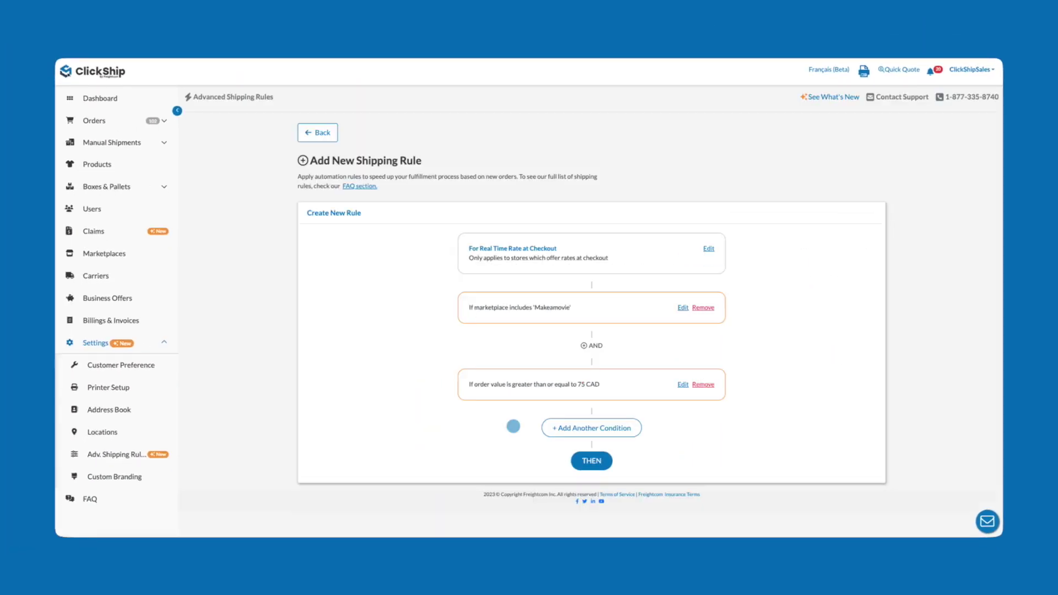
{"action": "left_click", "coordinate": [562, 428]}
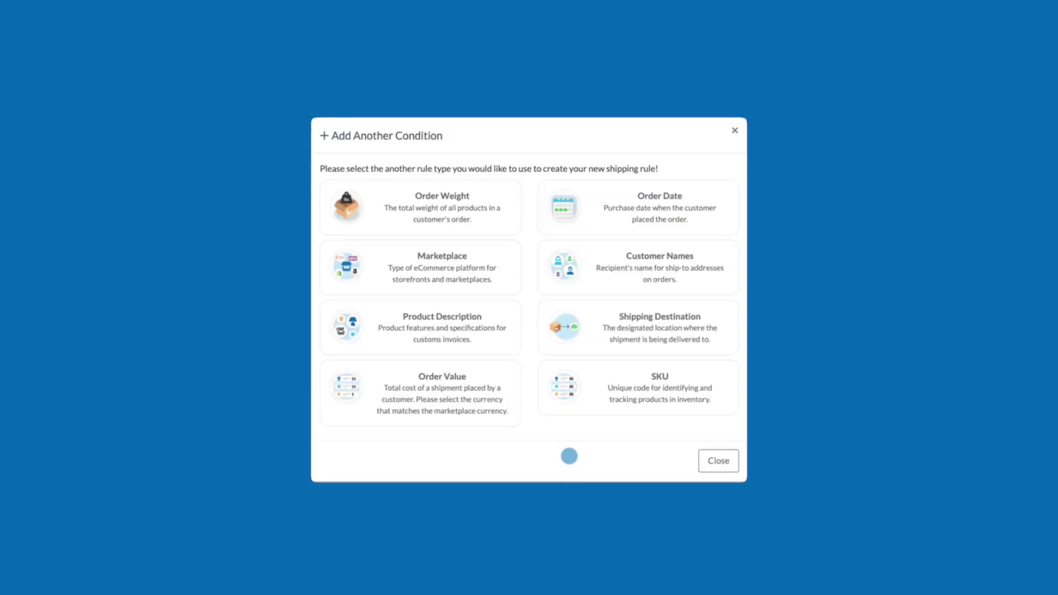
{"action": "left_click", "coordinate": [602, 326]}
{"action": "left_click", "coordinate": [474, 388]}
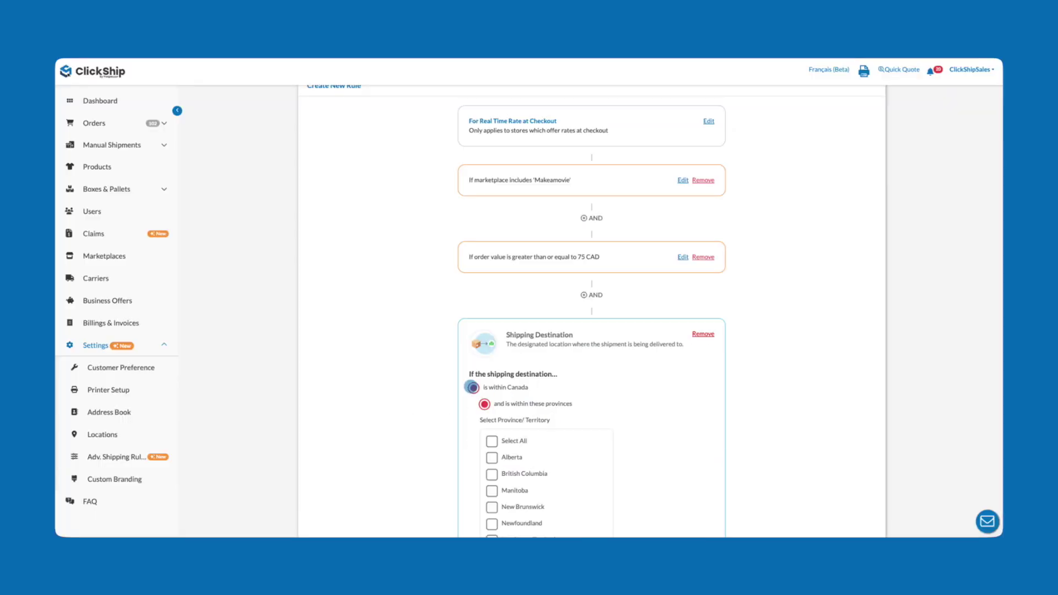
{"action": "scroll", "coordinate": [472, 421], "scroll_direction": "down", "scroll_amount": 3}
{"action": "scroll", "coordinate": [507, 392], "scroll_direction": "down", "scroll_amount": 2}
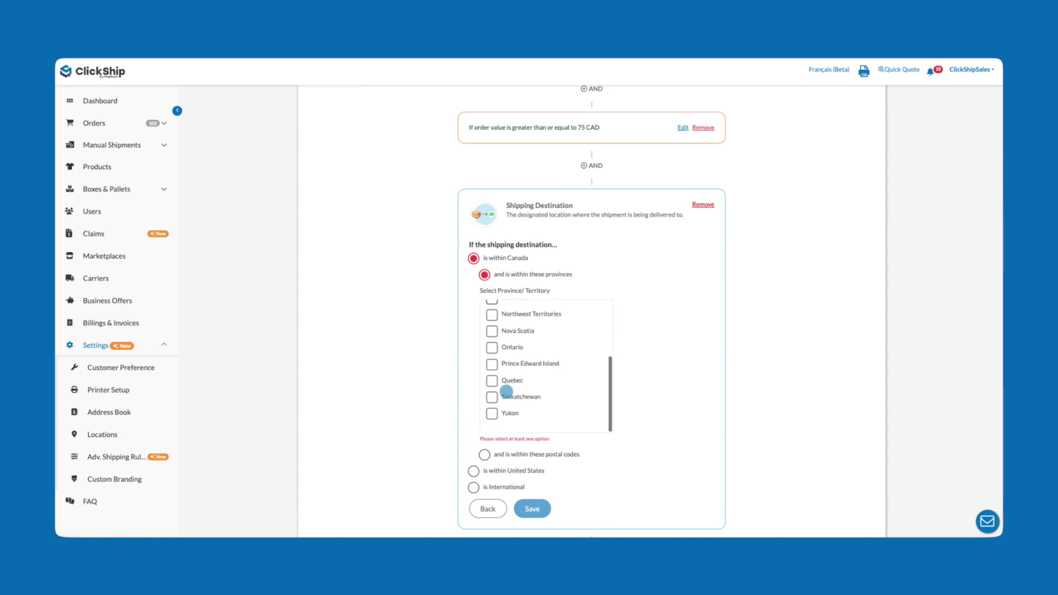
{"action": "left_click", "coordinate": [492, 381]}
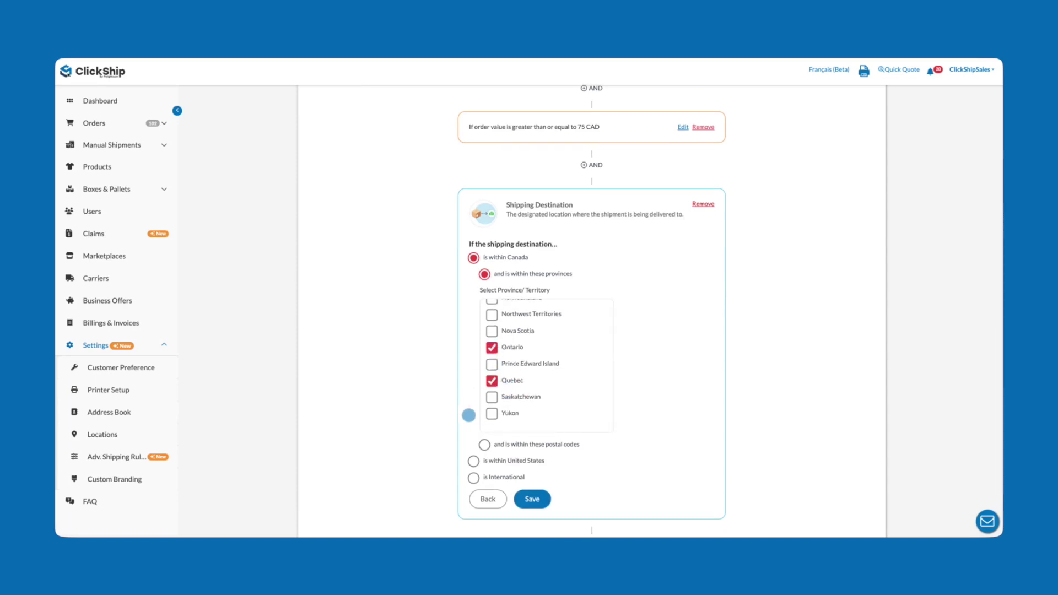
{"action": "scroll", "coordinate": [468, 415], "scroll_direction": "down", "scroll_amount": 1}
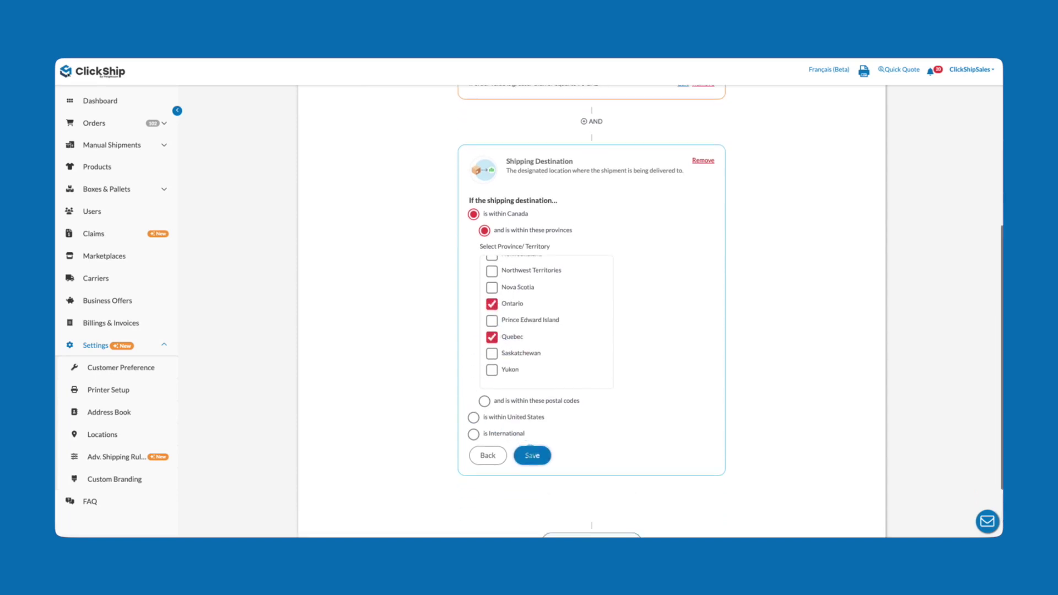
{"action": "left_click", "coordinate": [533, 454]}
{"action": "left_click", "coordinate": [596, 486]}
- Set the outcome to a Free Shipping rate and save it
{"action": "scroll", "coordinate": [584, 482], "scroll_direction": "down", "scroll_amount": 3}
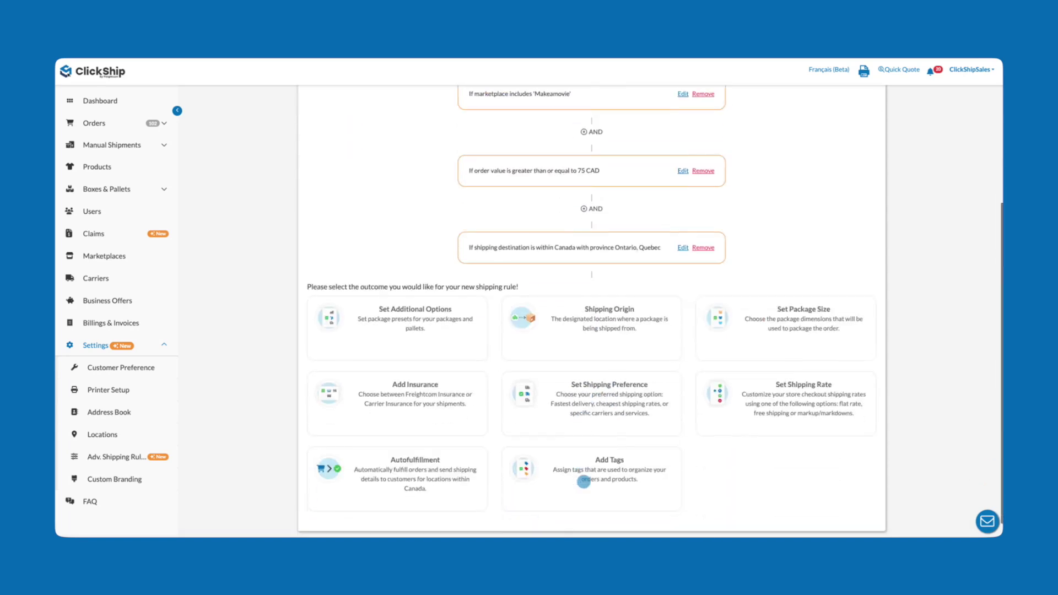
{"action": "left_click", "coordinate": [744, 387]}
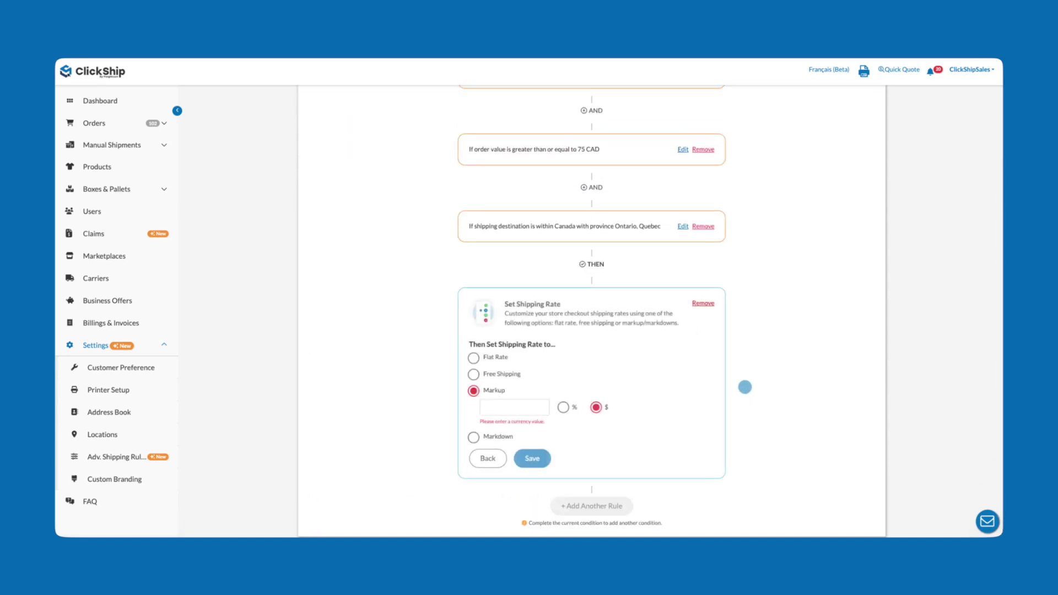
{"action": "left_click", "coordinate": [476, 374]}
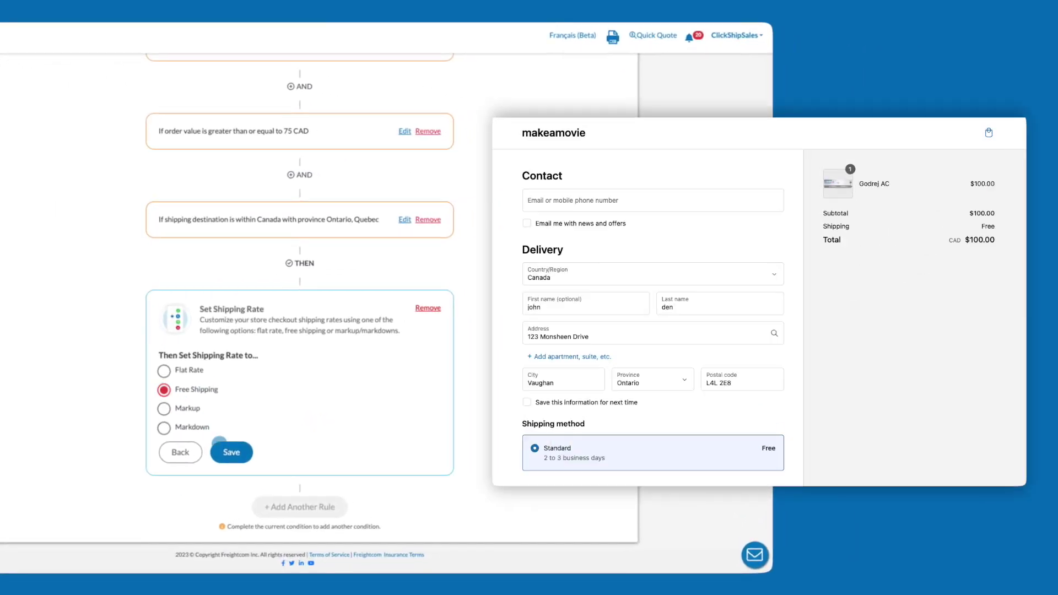
{"action": "left_click", "coordinate": [230, 452]}
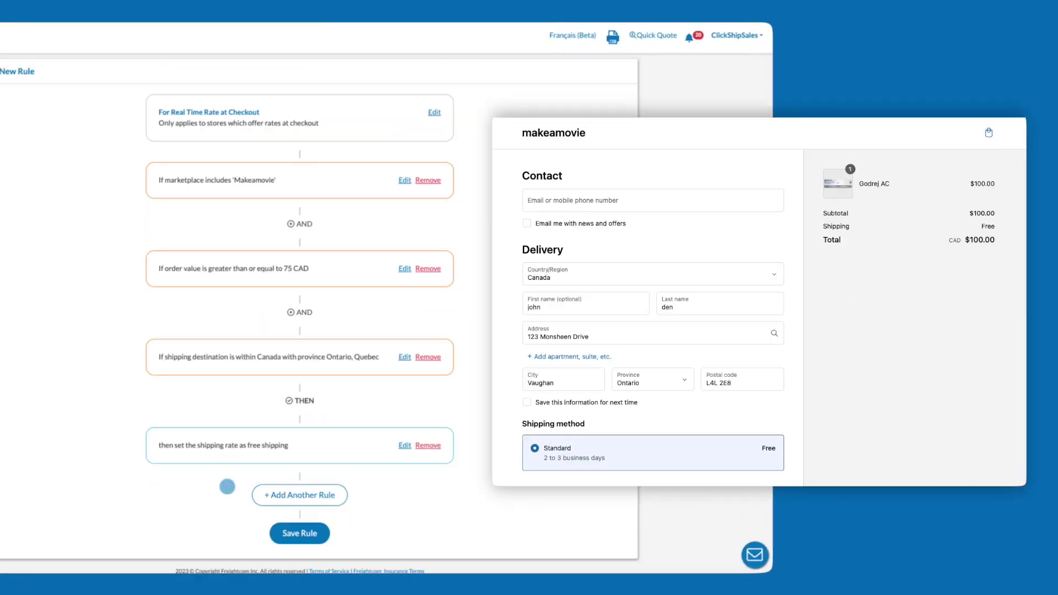
- Name the Makeamovie free-shipping rule 'Free Shipping Promo' and create it
{"action": "left_click", "coordinate": [286, 533]}
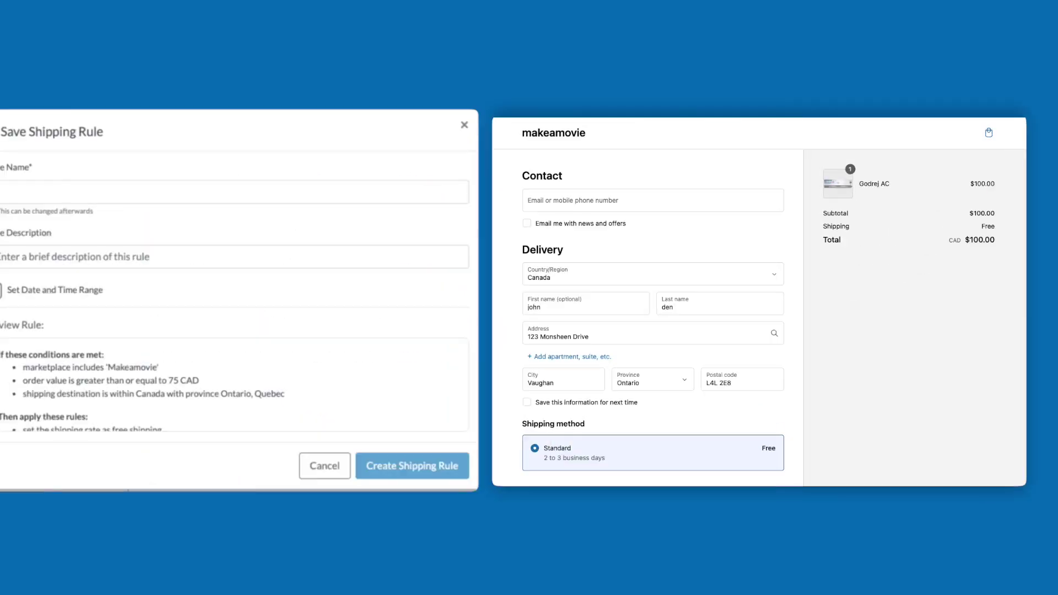
{"action": "left_click", "coordinate": [408, 206]}
{"action": "type", "text": "Free Shipping Promo"}
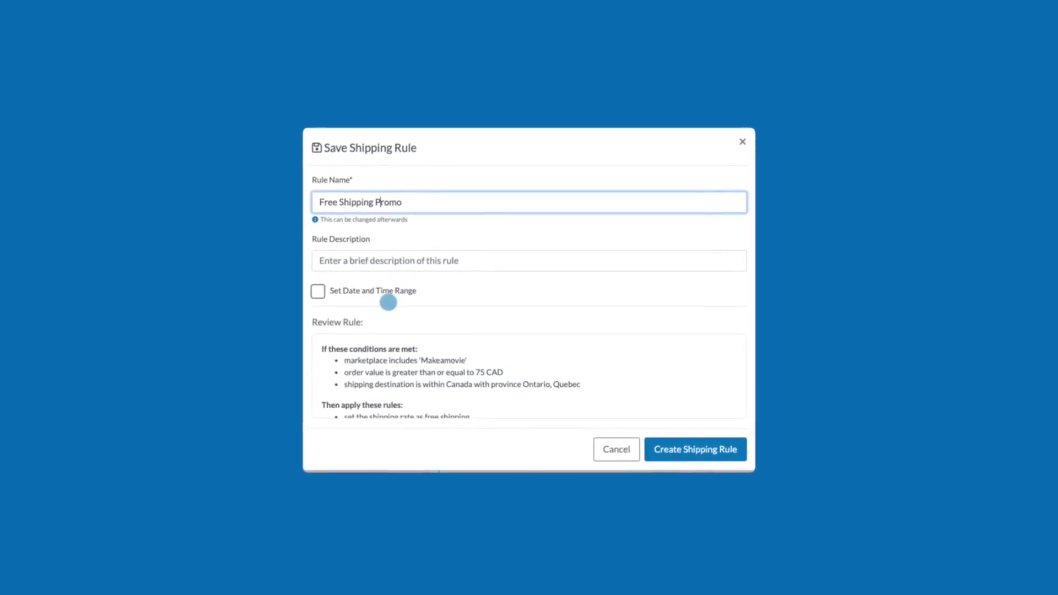
{"action": "scroll", "coordinate": [436, 374], "scroll_direction": "down", "scroll_amount": 2}
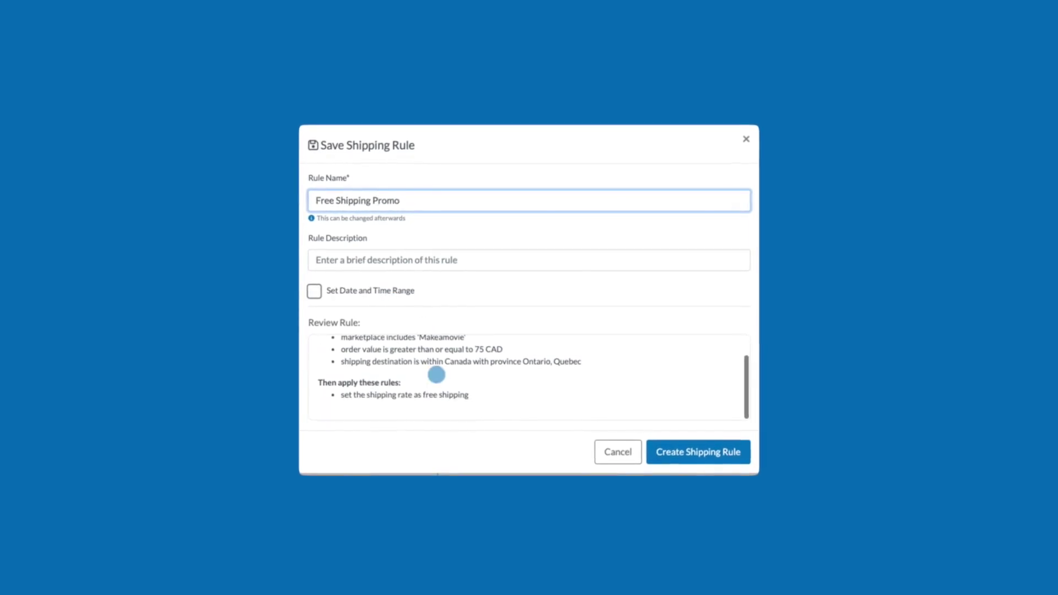
{"action": "left_click", "coordinate": [698, 452]}
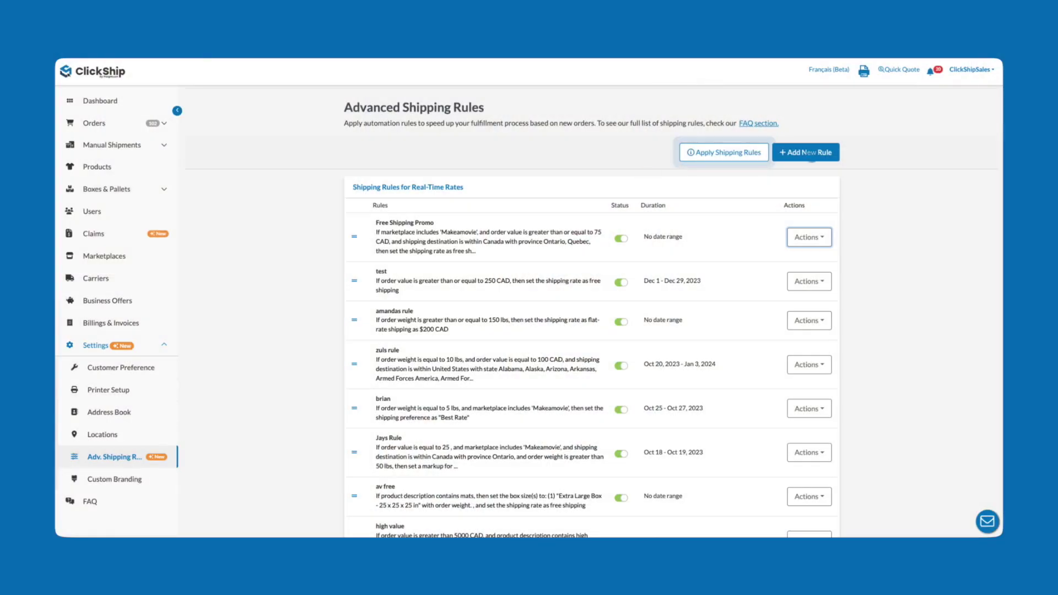
- Add a Real-Time Rates at Checkout rule with the condition order weight greater than 20 lbs
{"action": "left_click", "coordinate": [812, 155]}
{"action": "left_click", "coordinate": [445, 268]}
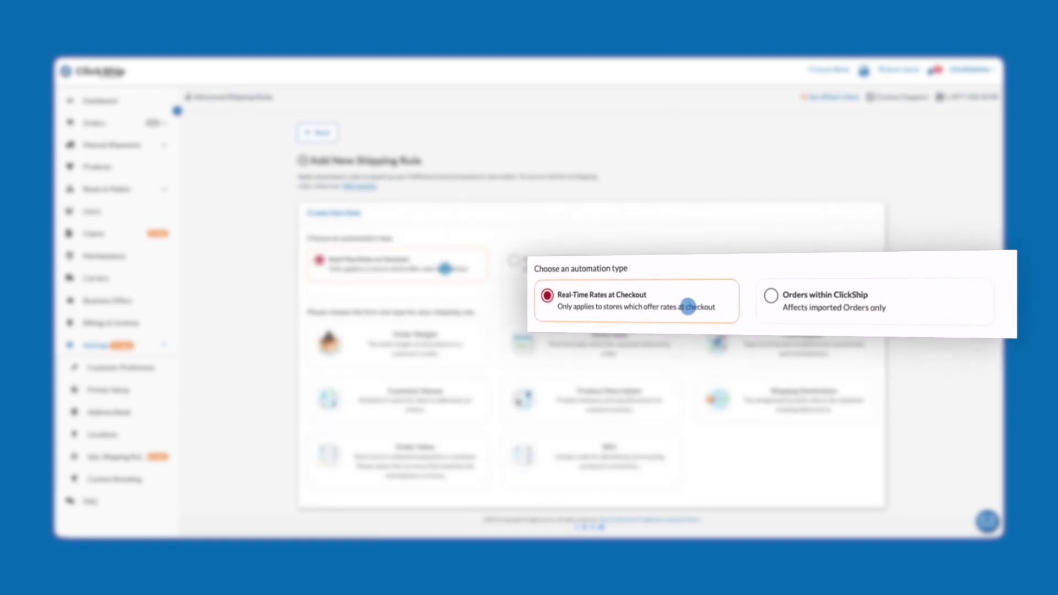
{"action": "left_click", "coordinate": [438, 346]}
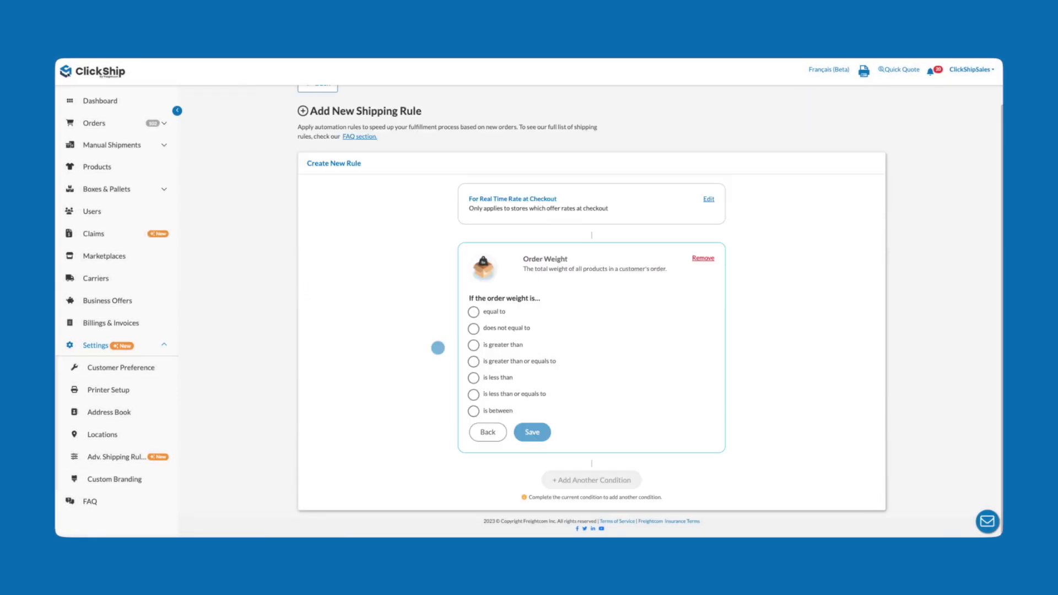
{"action": "left_click", "coordinate": [474, 346]}
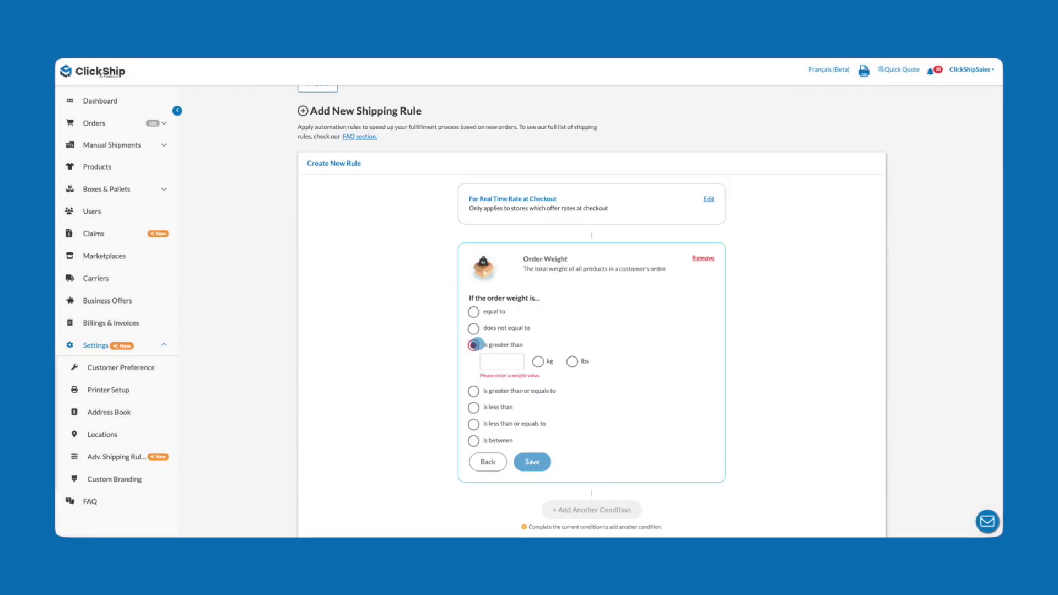
{"action": "left_click", "coordinate": [491, 364]}
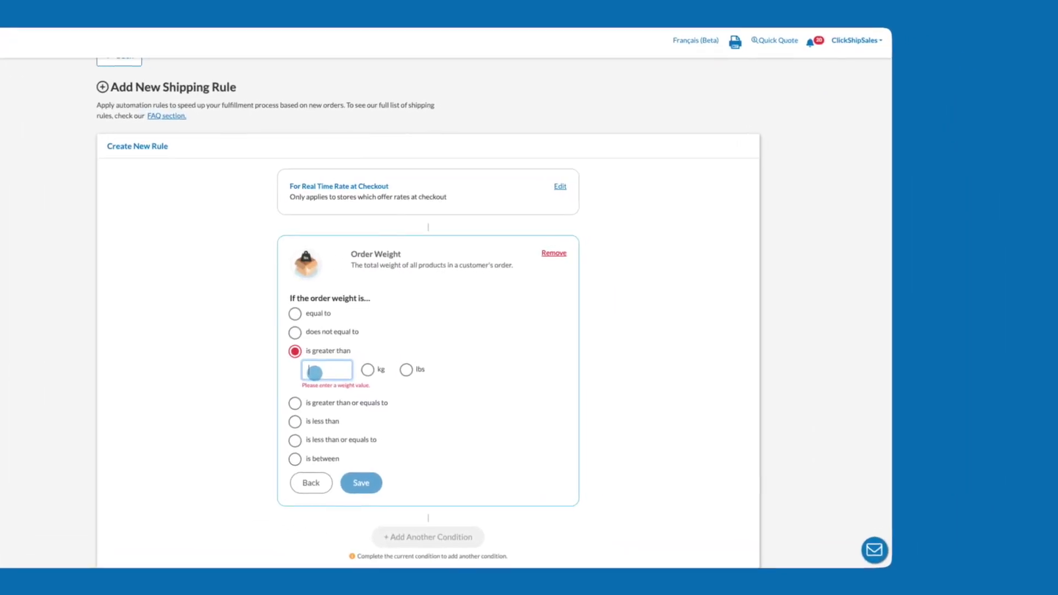
{"action": "type", "text": "20"}
{"action": "left_click", "coordinate": [397, 371]}
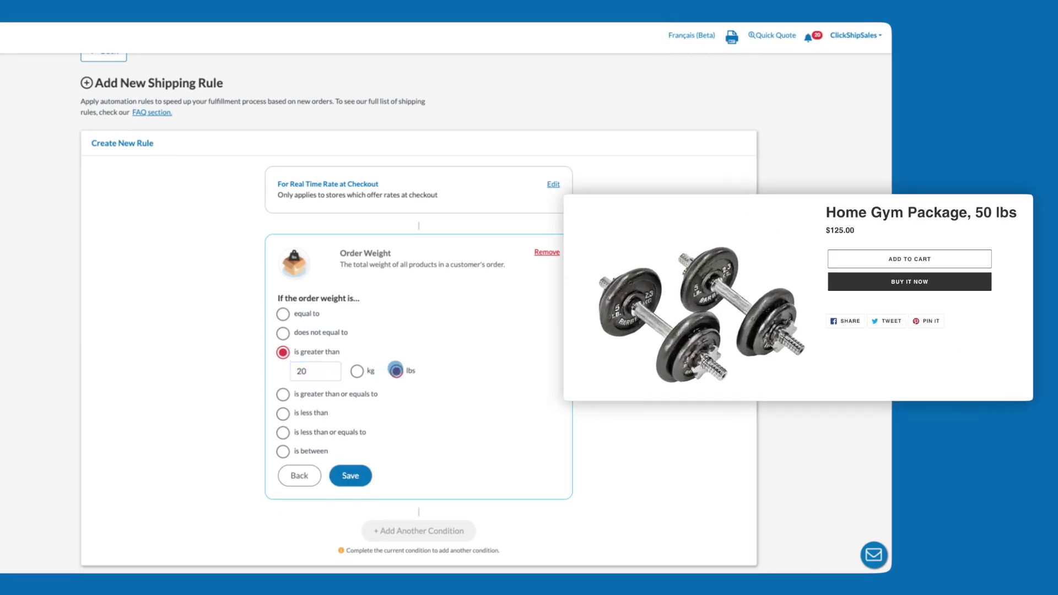
{"action": "left_click", "coordinate": [351, 481]}
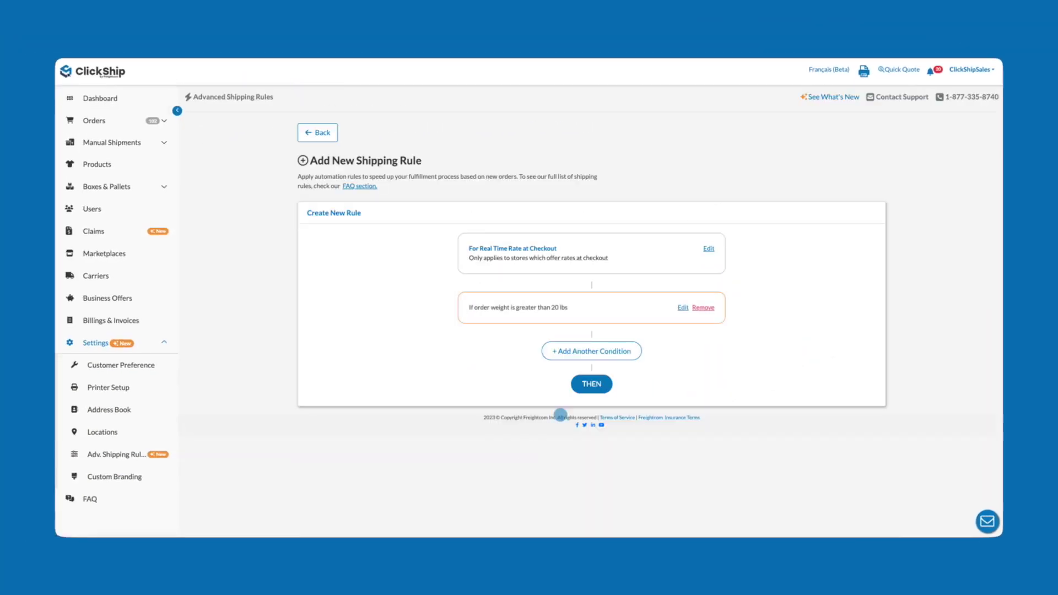
- Set the rule's outcome to a Specific Carriers shipping preference
{"action": "left_click", "coordinate": [592, 388]}
{"action": "scroll", "coordinate": [596, 419], "scroll_direction": "down", "scroll_amount": 3}
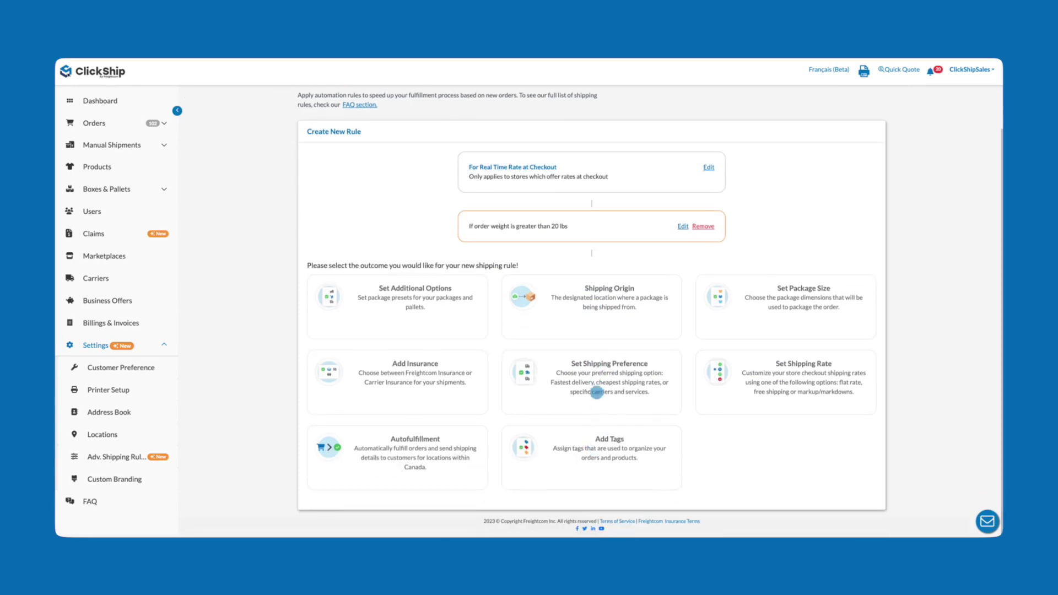
{"action": "left_click", "coordinate": [596, 385]}
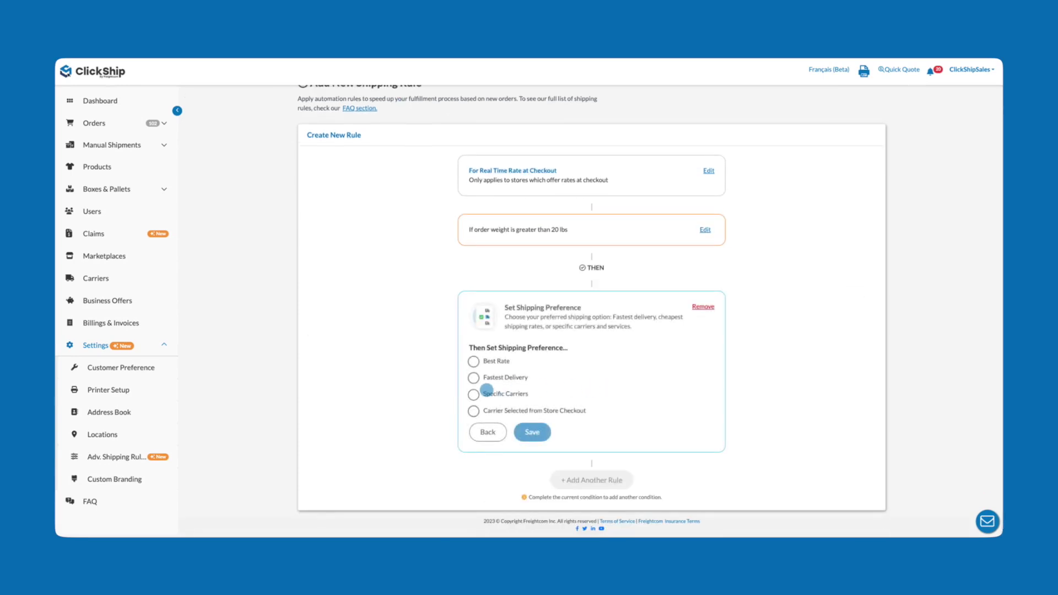
{"action": "left_click", "coordinate": [486, 392]}
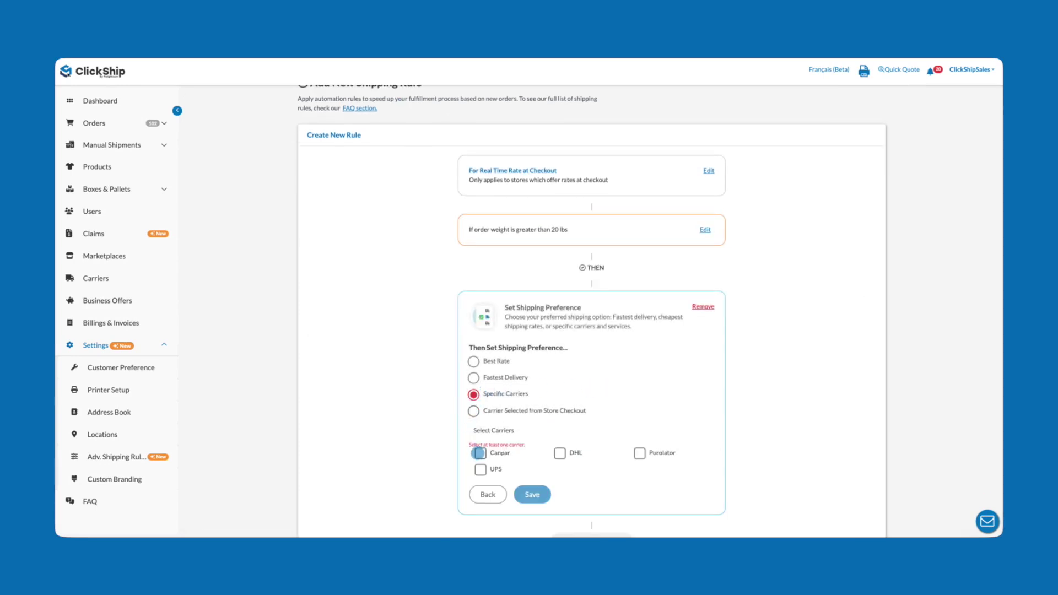
- Allow Canpar Ground and Canpar Select, plus DHL Express Easy, as the carriers
{"action": "left_click", "coordinate": [479, 453]}
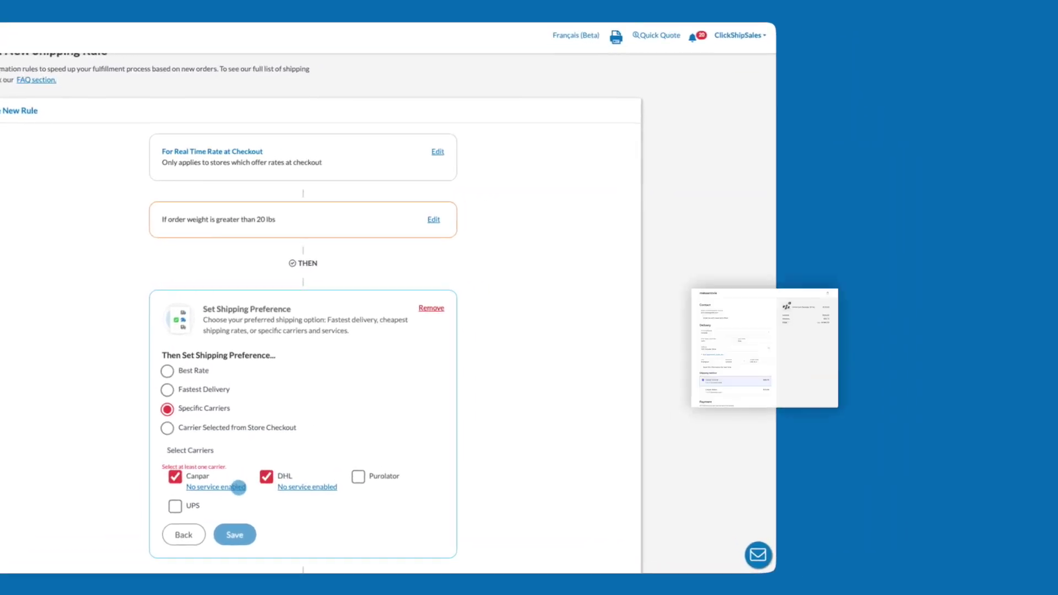
{"action": "left_click", "coordinate": [535, 463]}
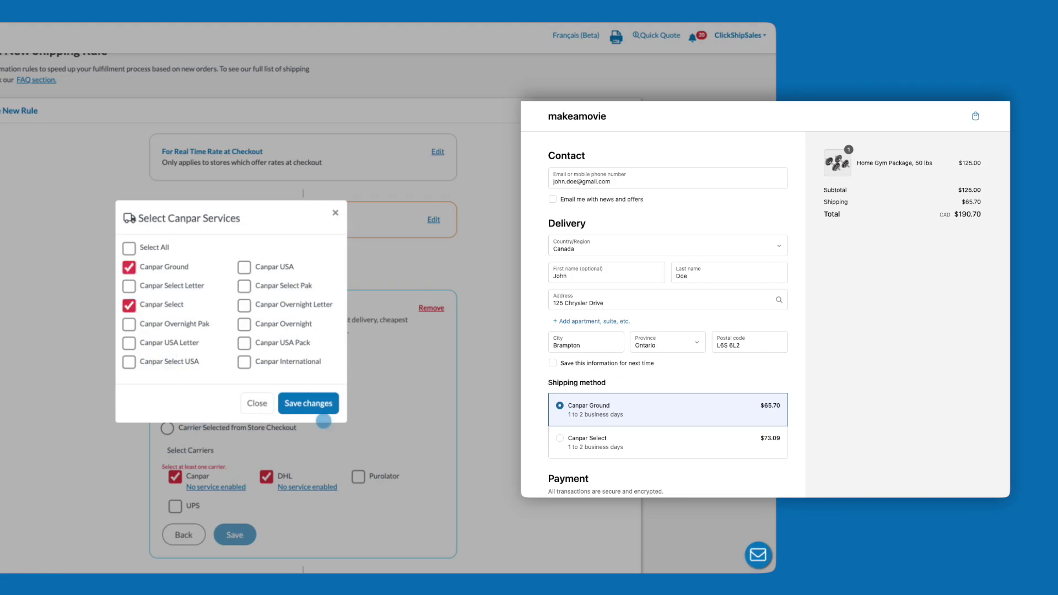
{"action": "left_click", "coordinate": [309, 403]}
{"action": "left_click", "coordinate": [292, 476]}
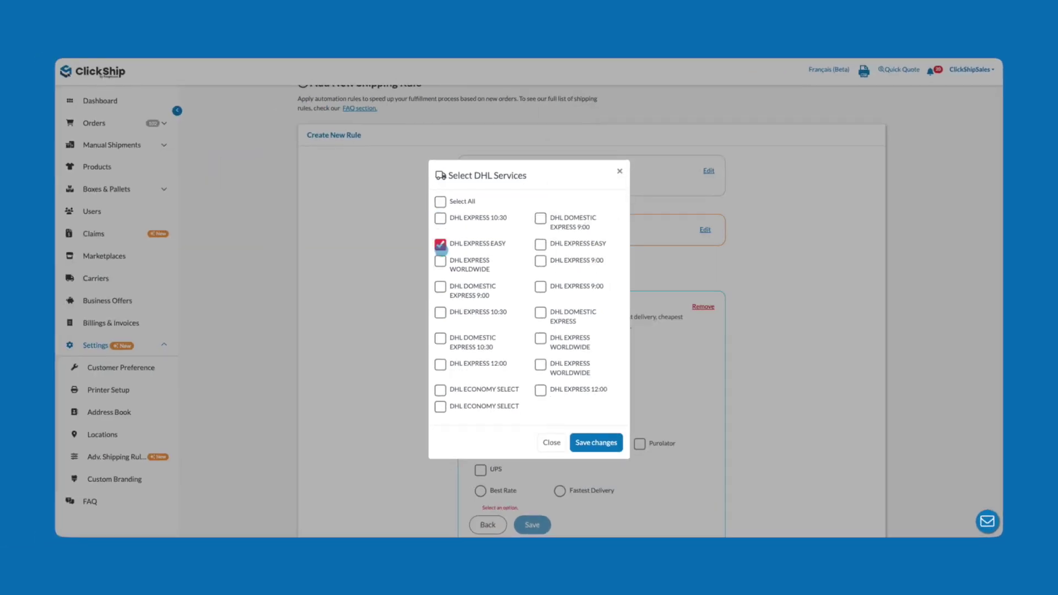
{"action": "left_click", "coordinate": [548, 436]}
{"action": "scroll", "coordinate": [565, 465], "scroll_direction": "down", "scroll_amount": 2}
- Pick Best Rate for the carriers and create the rule named 'Specific Carriers'
{"action": "left_click", "coordinate": [481, 409]}
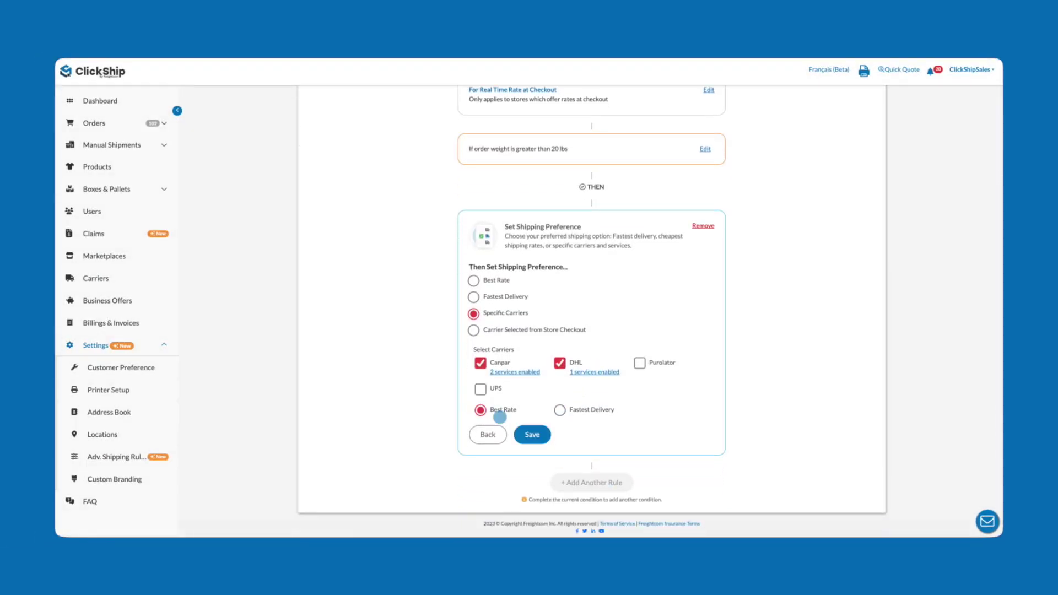
{"action": "left_click", "coordinate": [533, 434]}
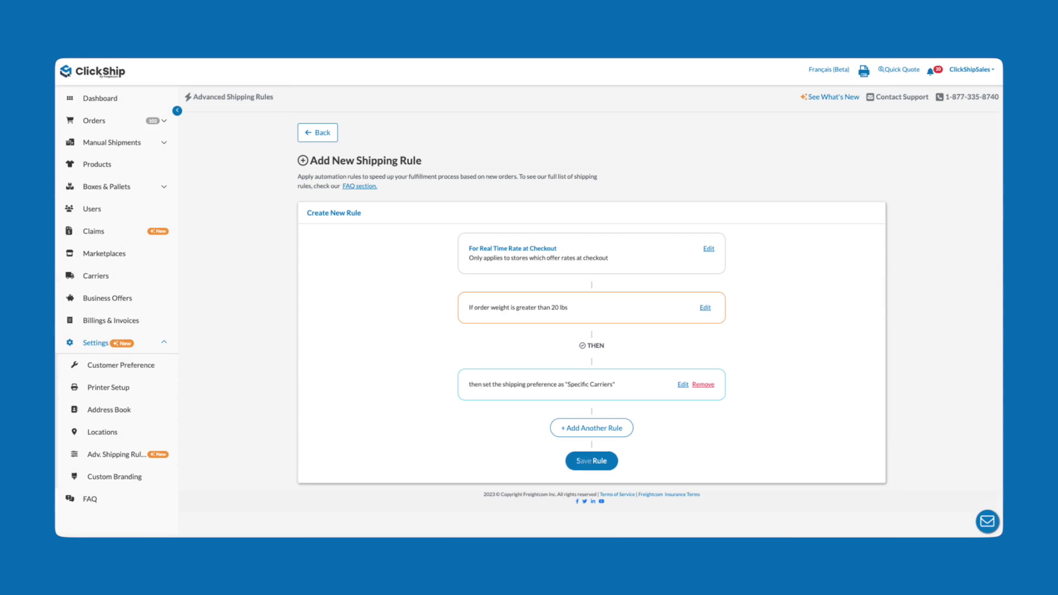
{"action": "left_click", "coordinate": [584, 461]}
{"action": "left_click", "coordinate": [359, 206]}
{"action": "type", "text": "Specific Carriers"}
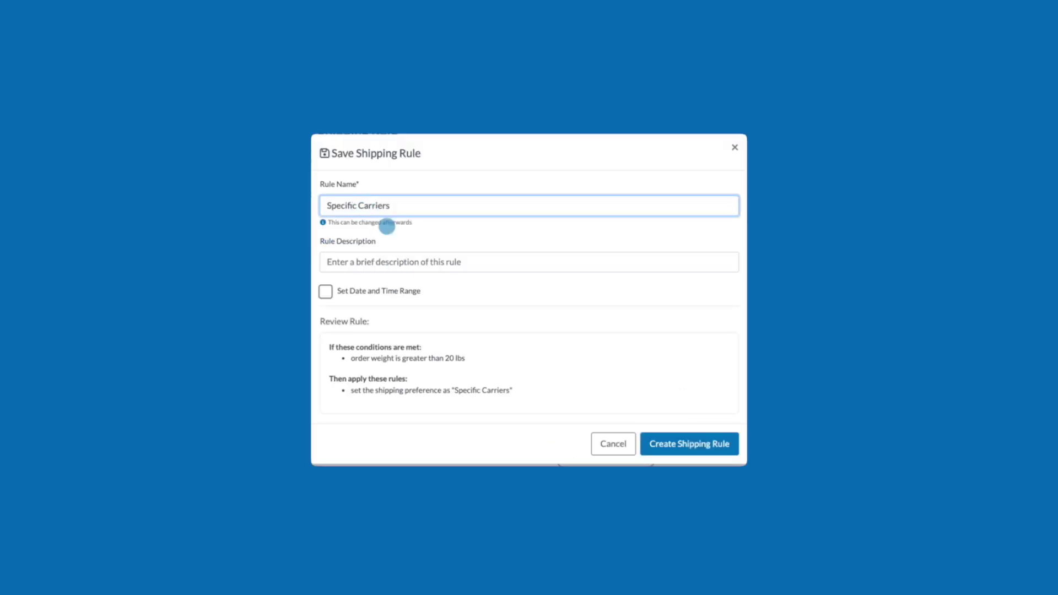
{"action": "left_click", "coordinate": [702, 444]}
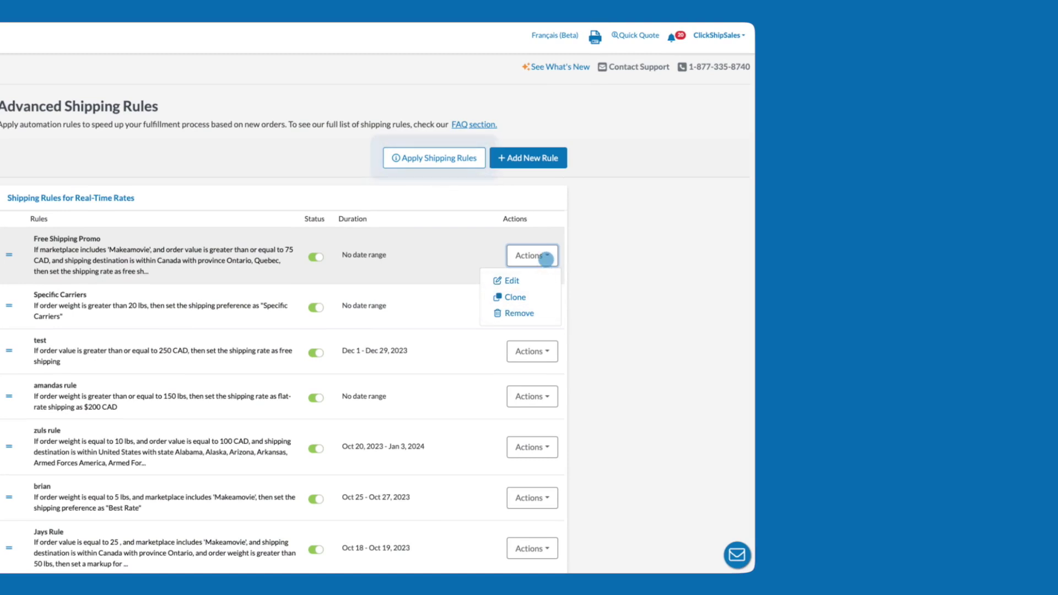
{"action": "left_click", "coordinate": [546, 259]}
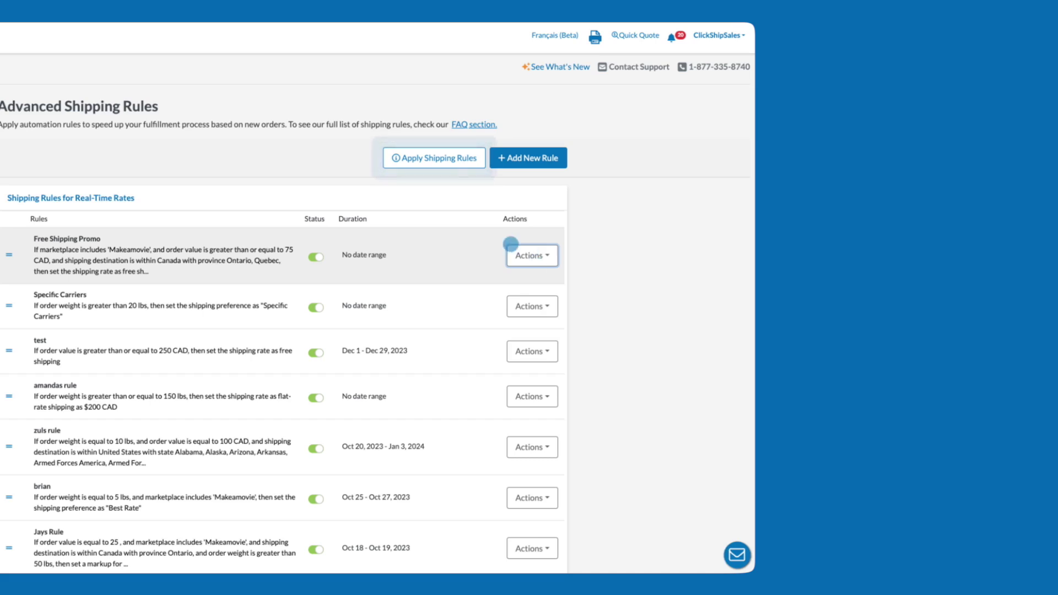
{"action": "left_click", "coordinate": [426, 158]}
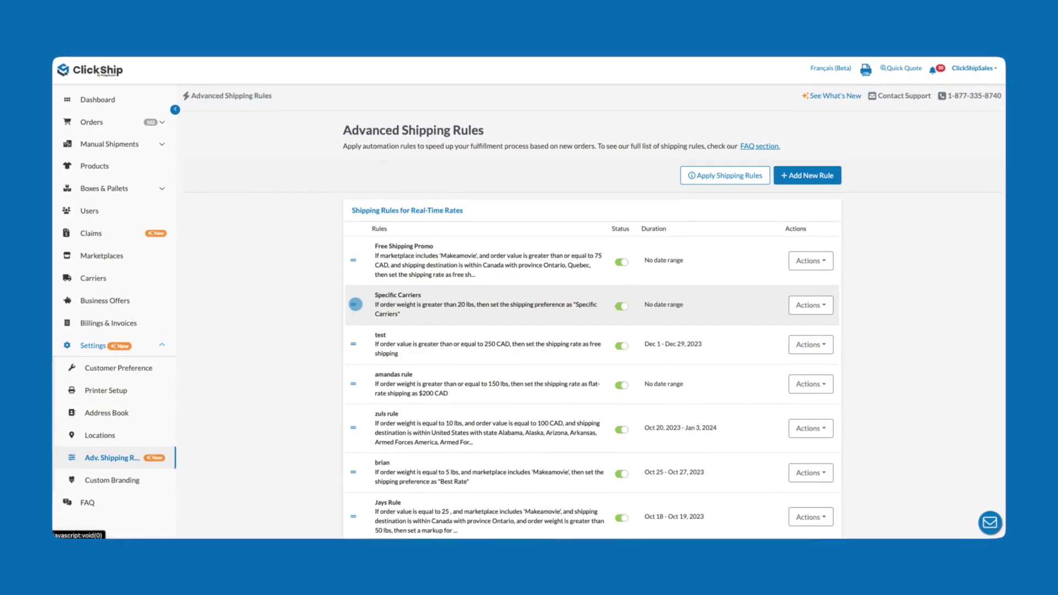
- Drag the Specific Carriers rule above Free Shipping Promo to the top of the list
{"action": "left_click_drag", "start_coordinate": [354, 303], "coordinate": [353, 267]}
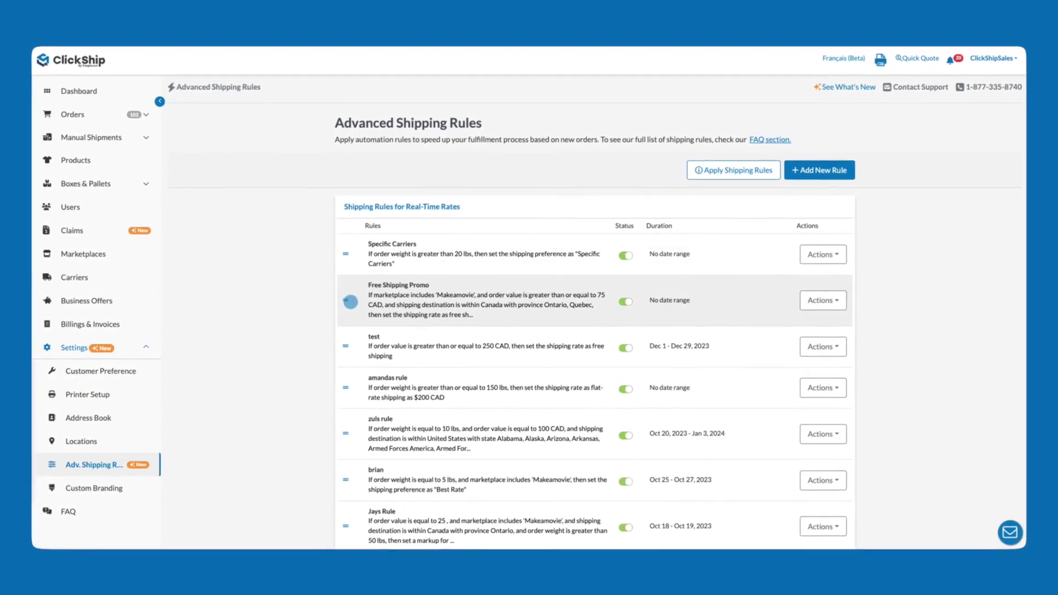